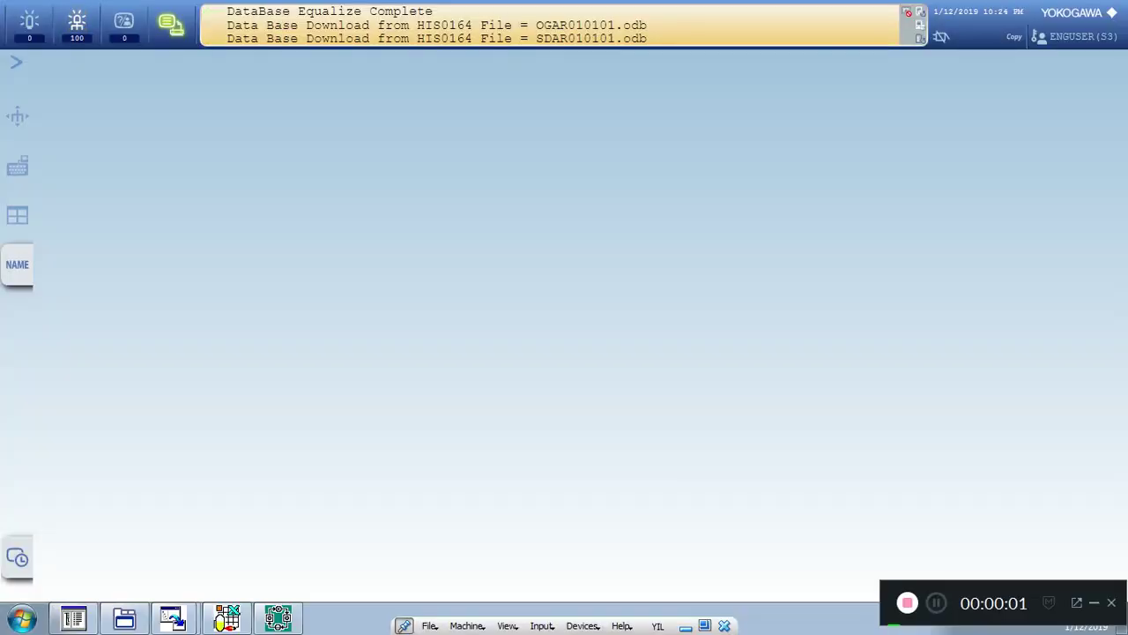
Step: In System View, open control drawing DR0001 from the FUNCTION_BLOCK folder of station FCS0101 in the TRAIN project
left_click(73, 616)
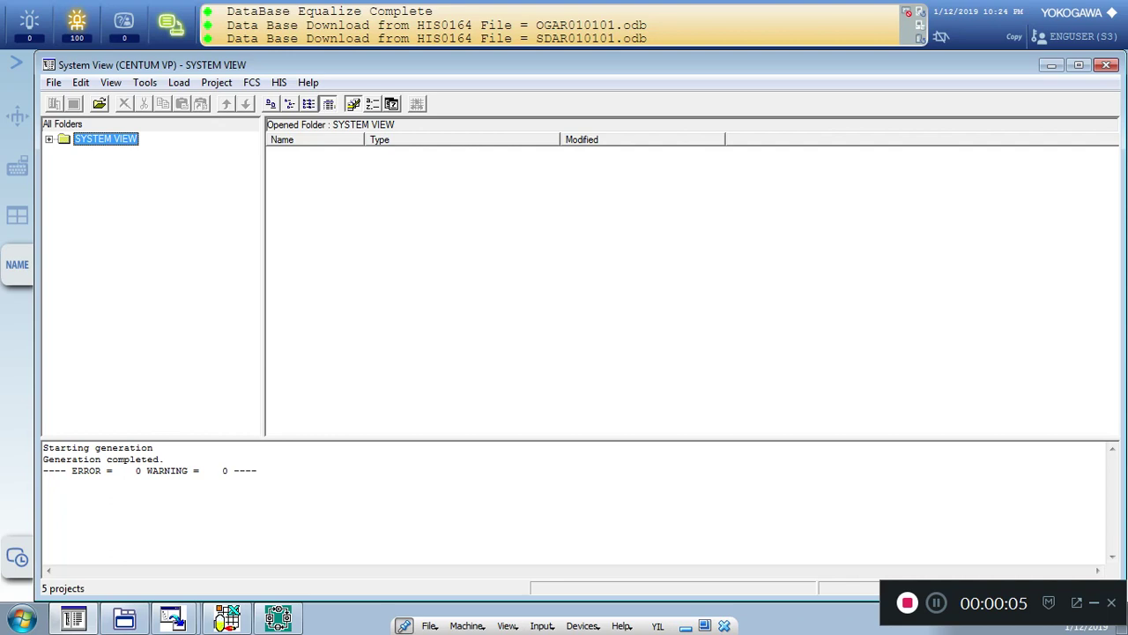
left_click(49, 140)
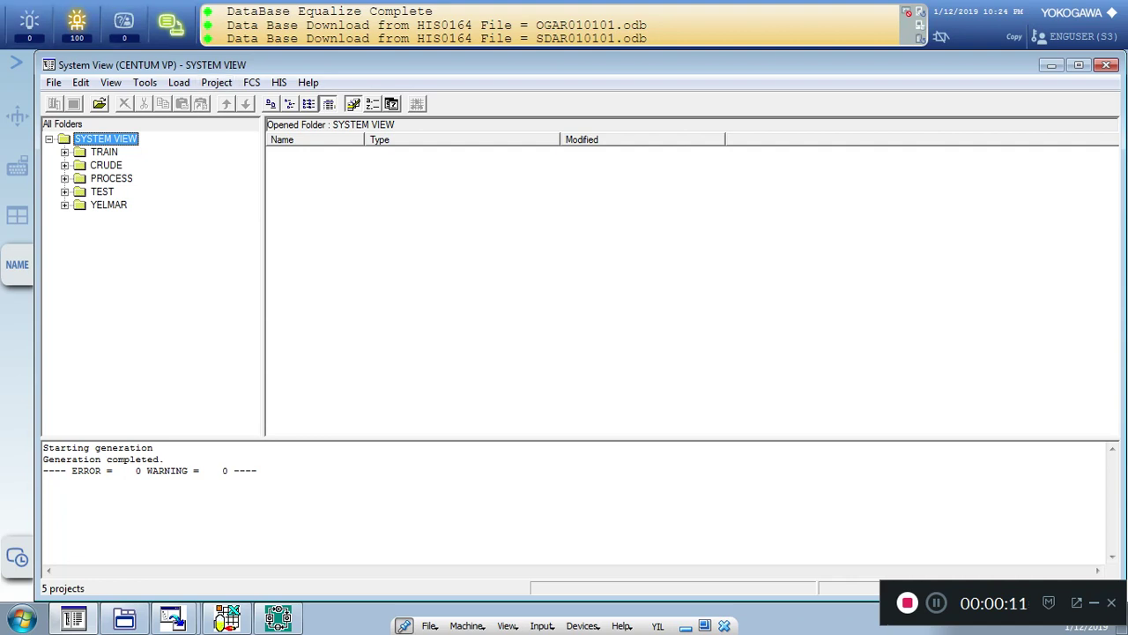
left_click(64, 152)
left_click(104, 152)
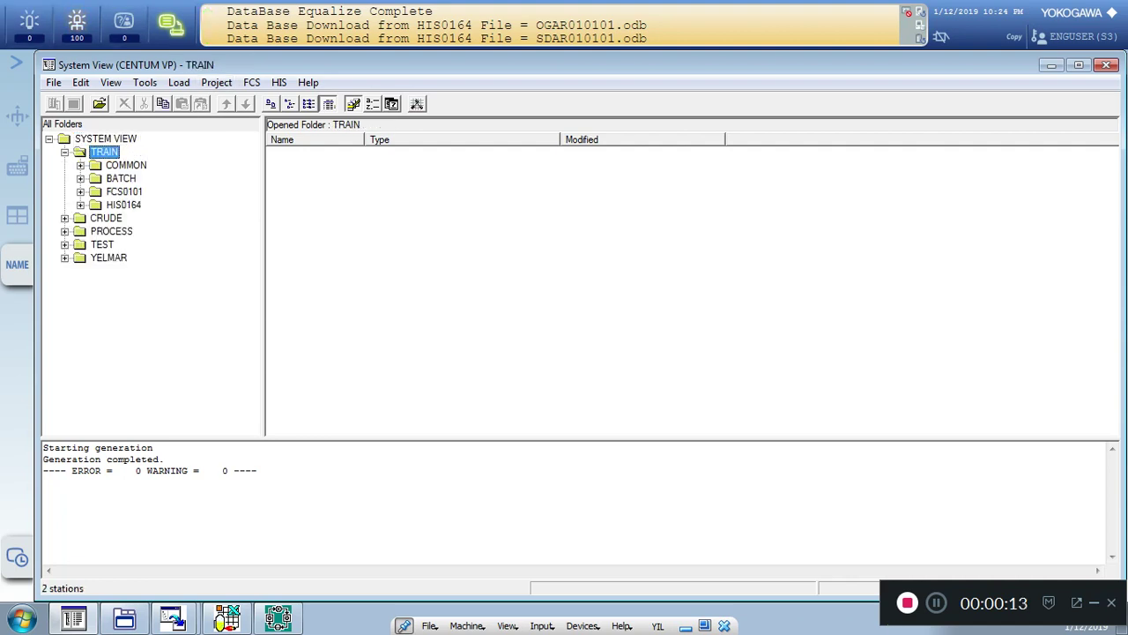
left_click(124, 192)
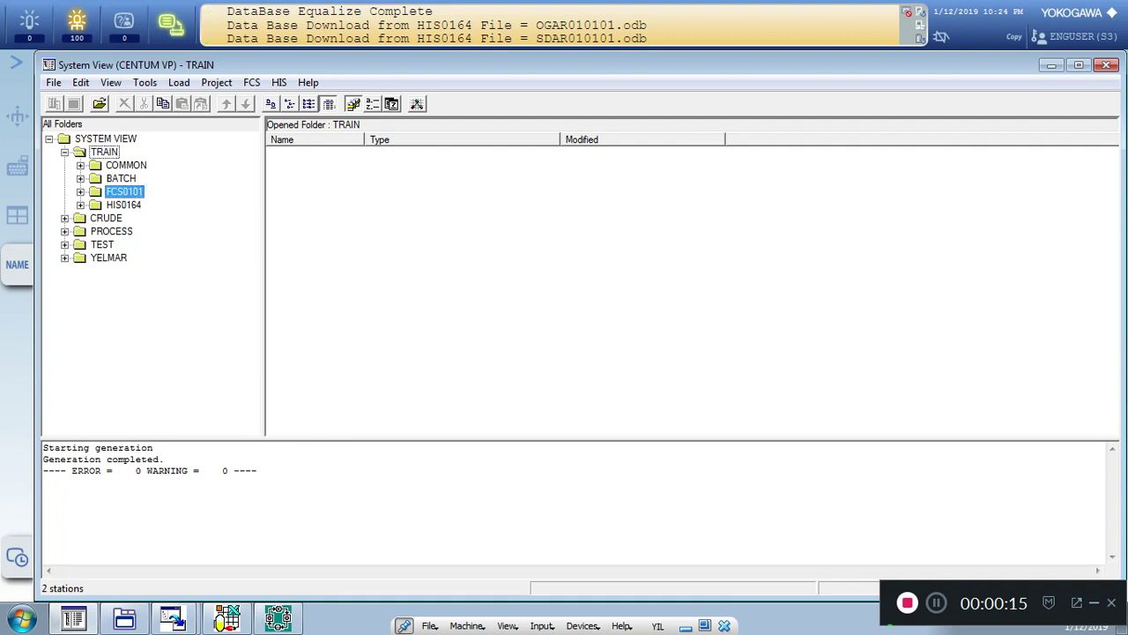
left_click(81, 191)
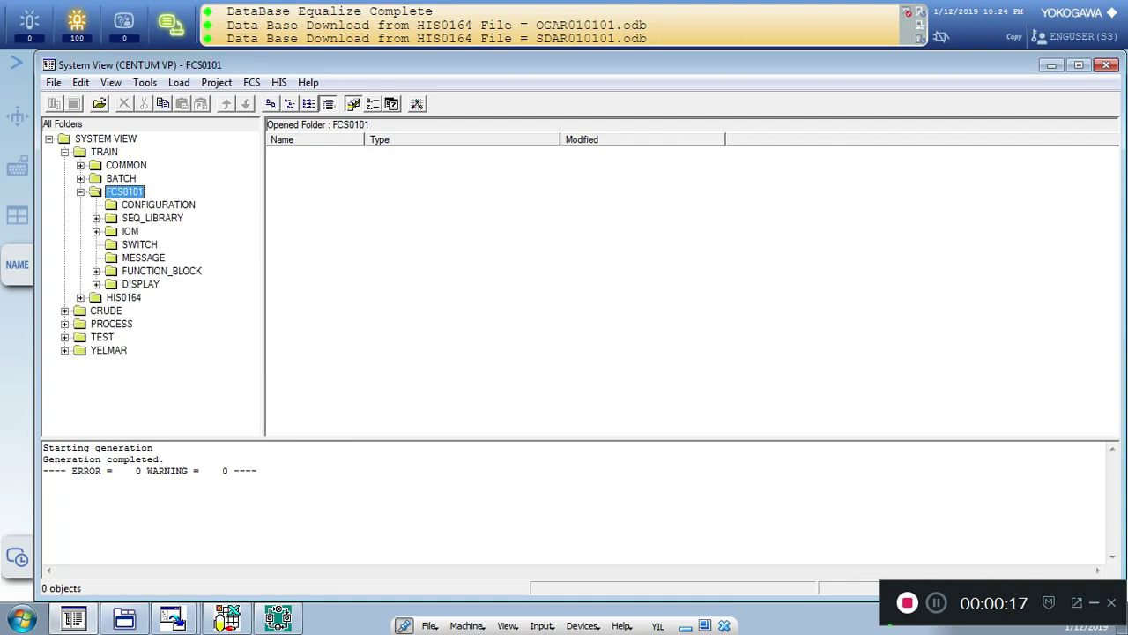
left_click(161, 271)
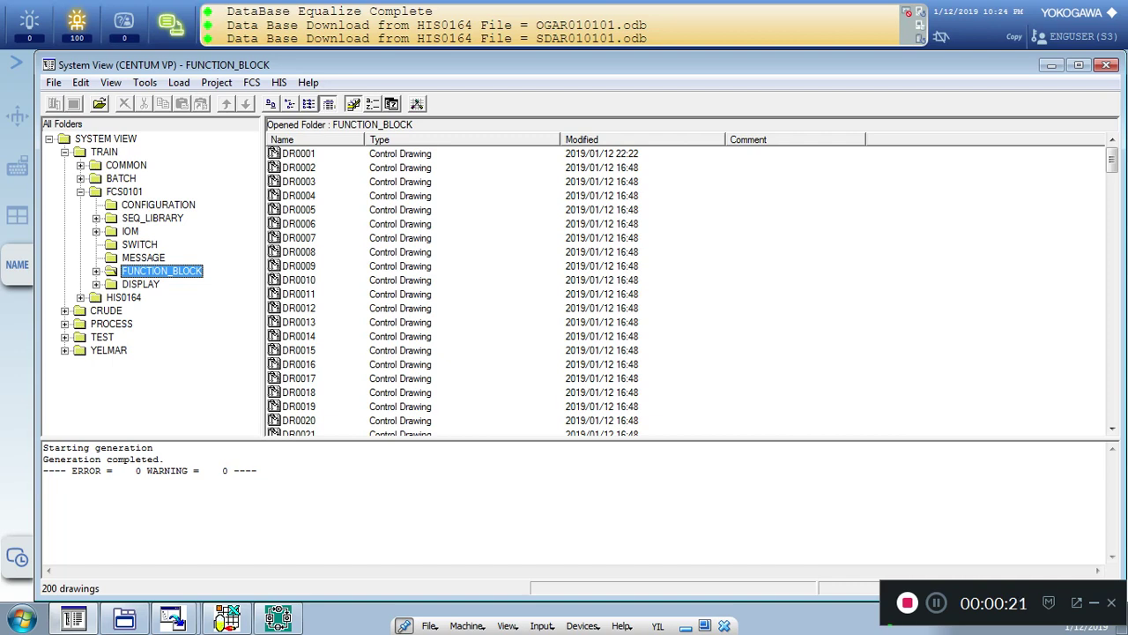
left_click(274, 153)
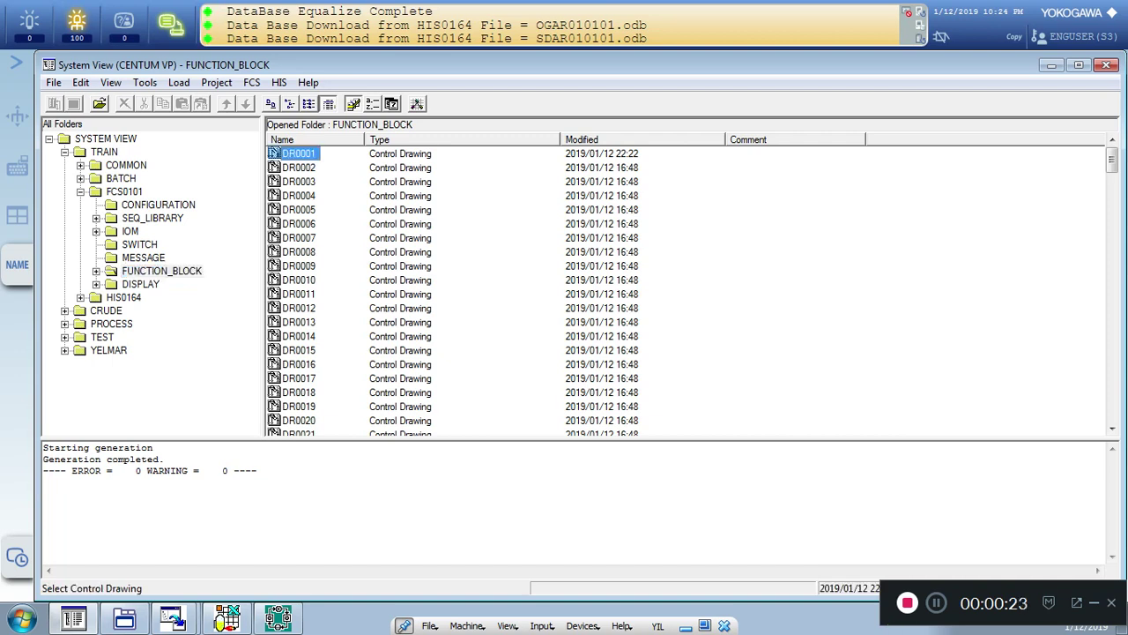
double_click(274, 154)
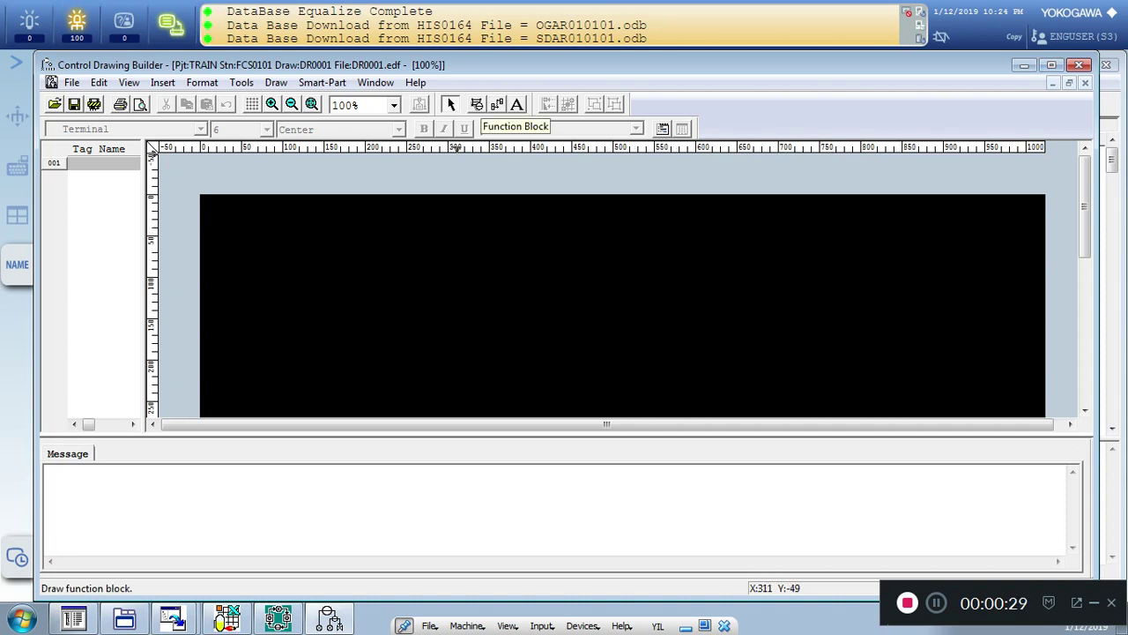
Step: Place an ST16 sequence table block at about X 279, Y 82 on the drawing and tag it ST16_1
left_click(477, 104)
left_click(415, 224)
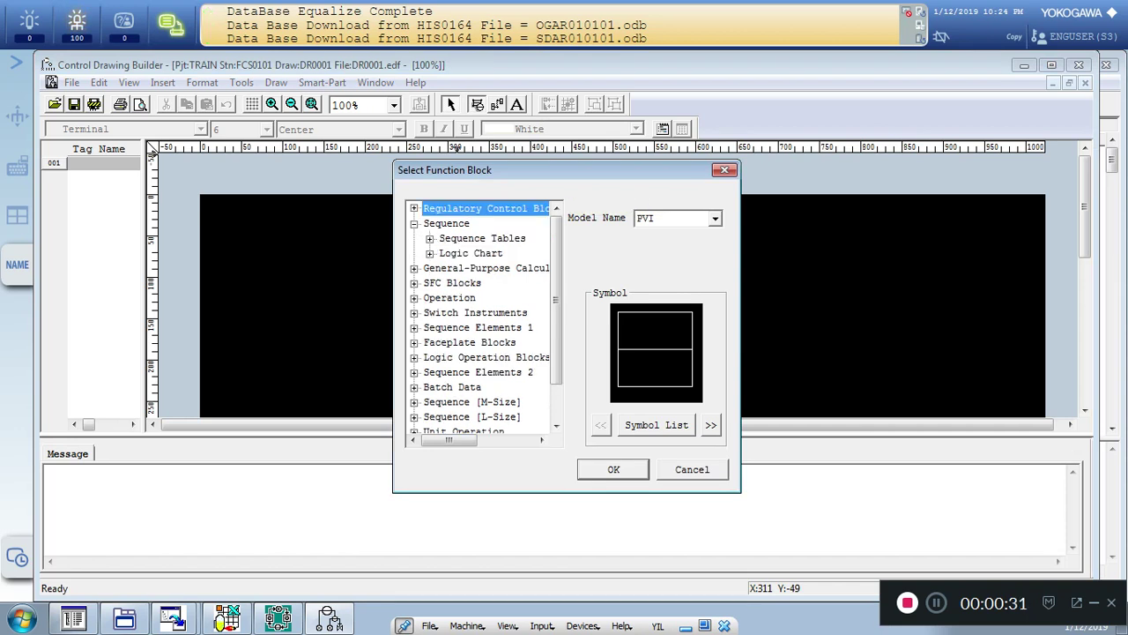
left_click(447, 224)
left_click(482, 239)
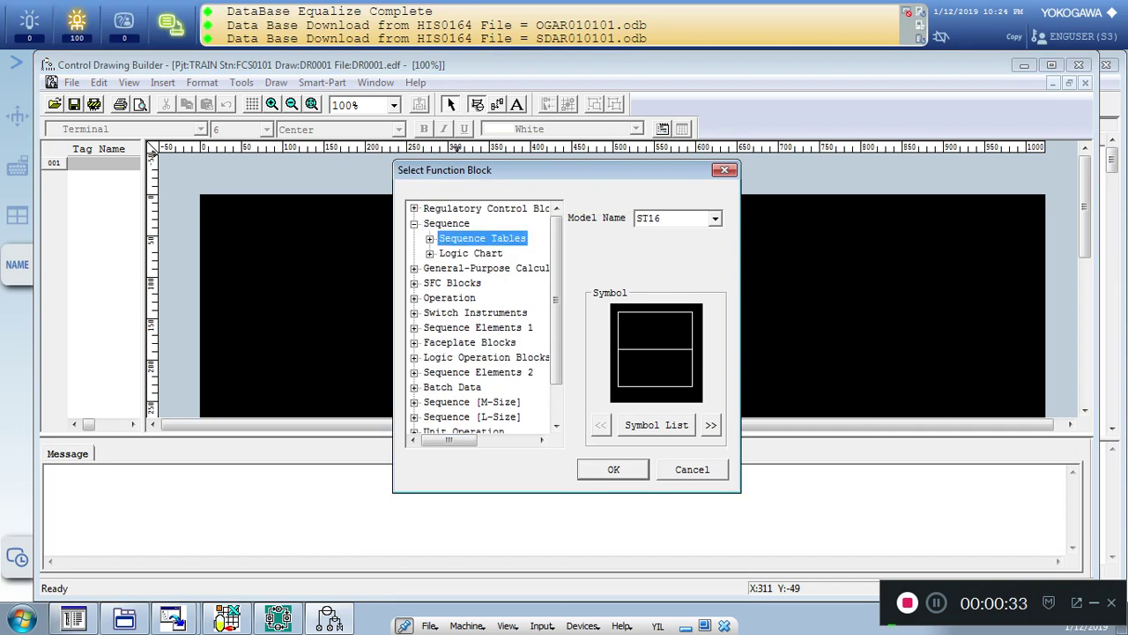
left_click(471, 254)
left_click(430, 239)
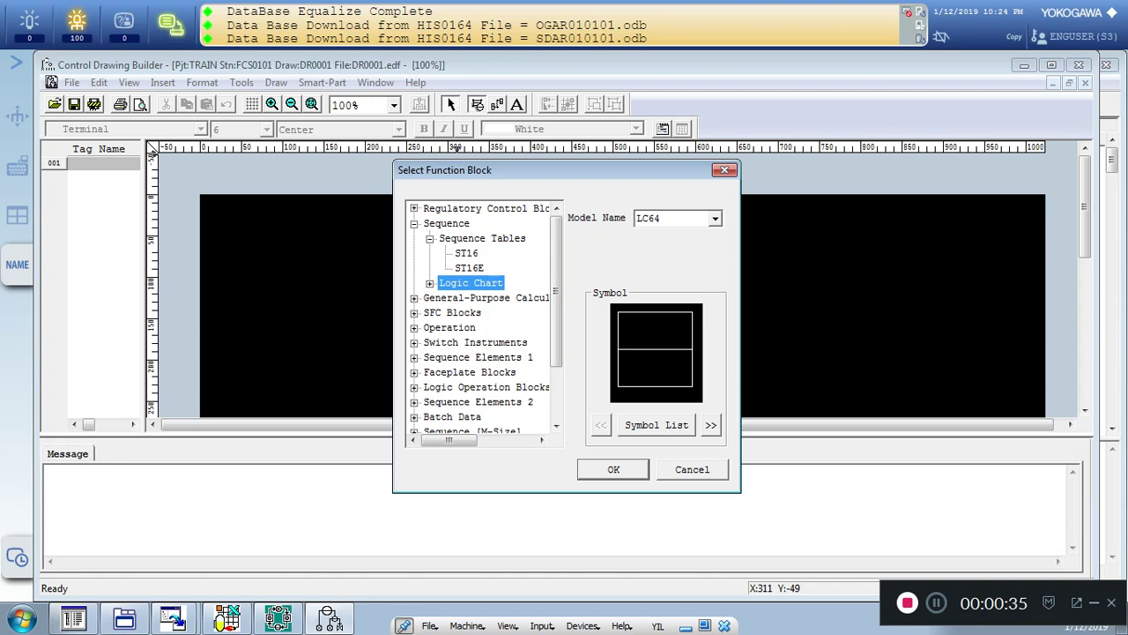
left_click(430, 284)
left_click(467, 254)
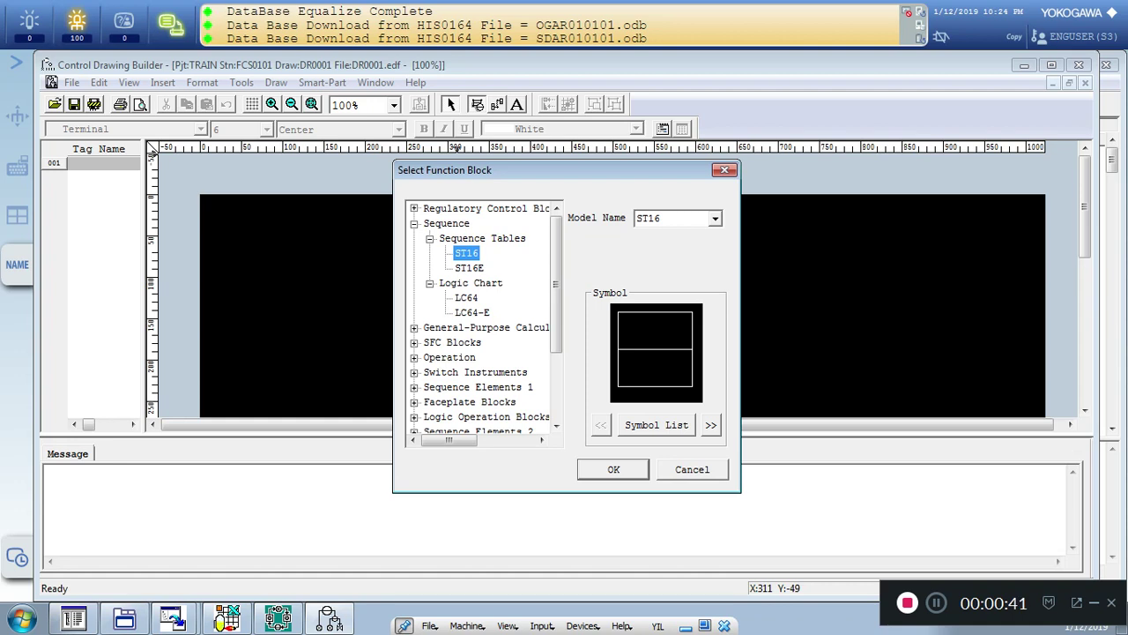
left_click(614, 469)
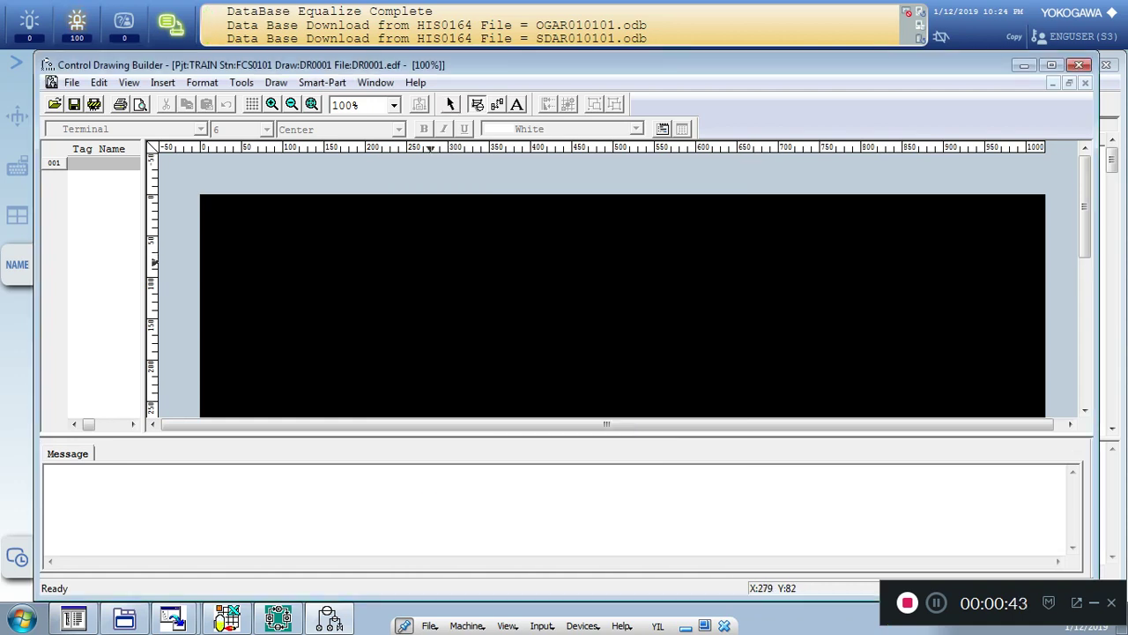
left_click(431, 260)
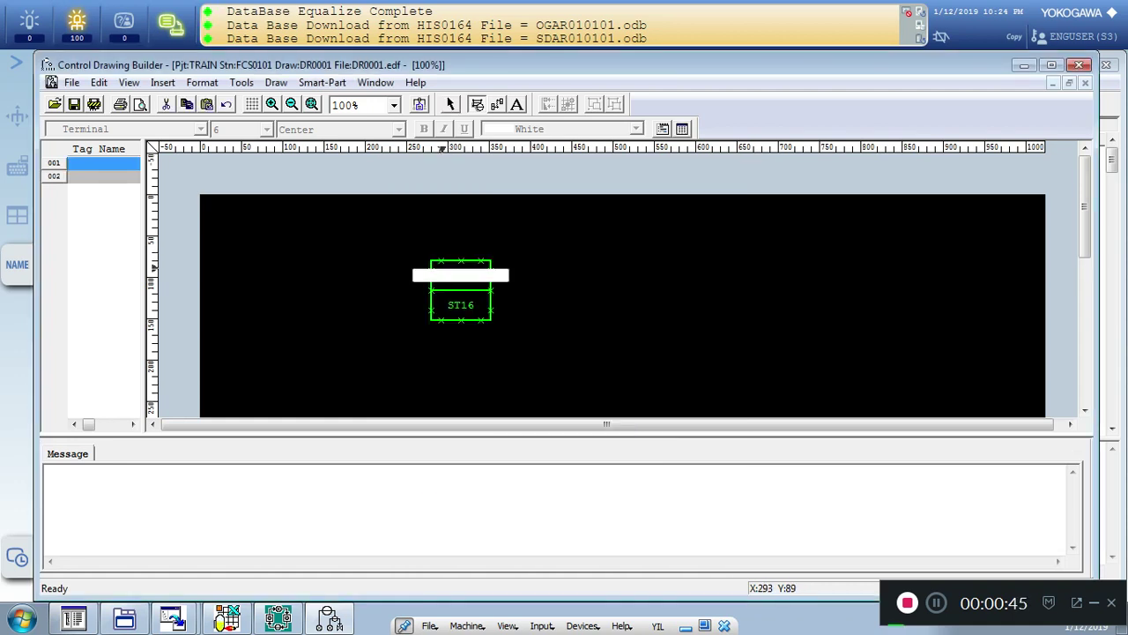
type("ST16 1")
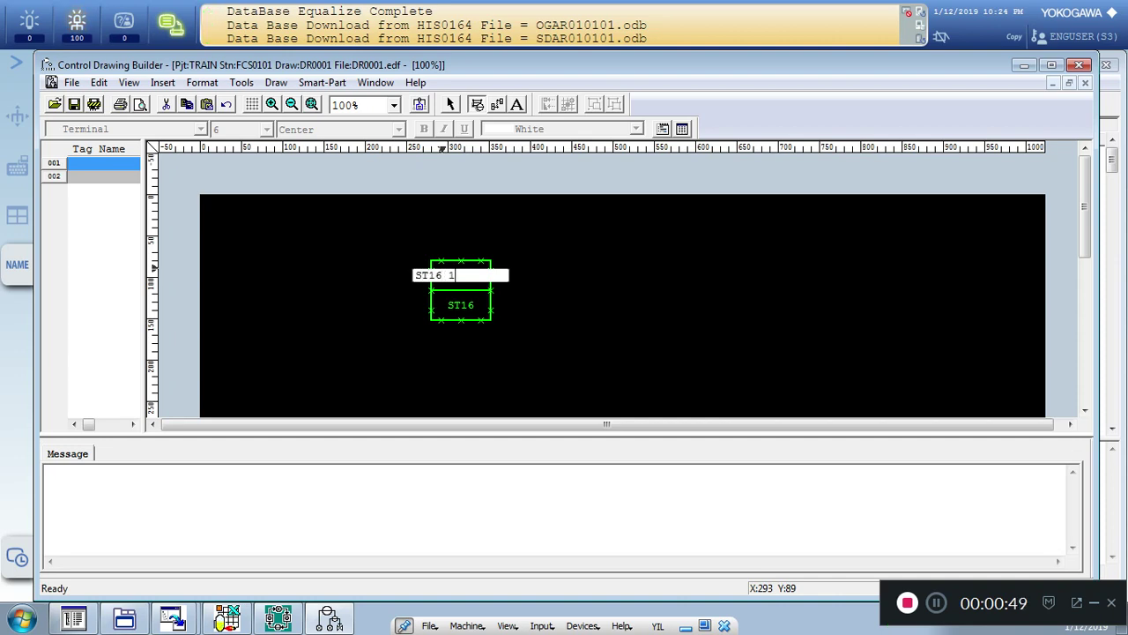
key("Return")
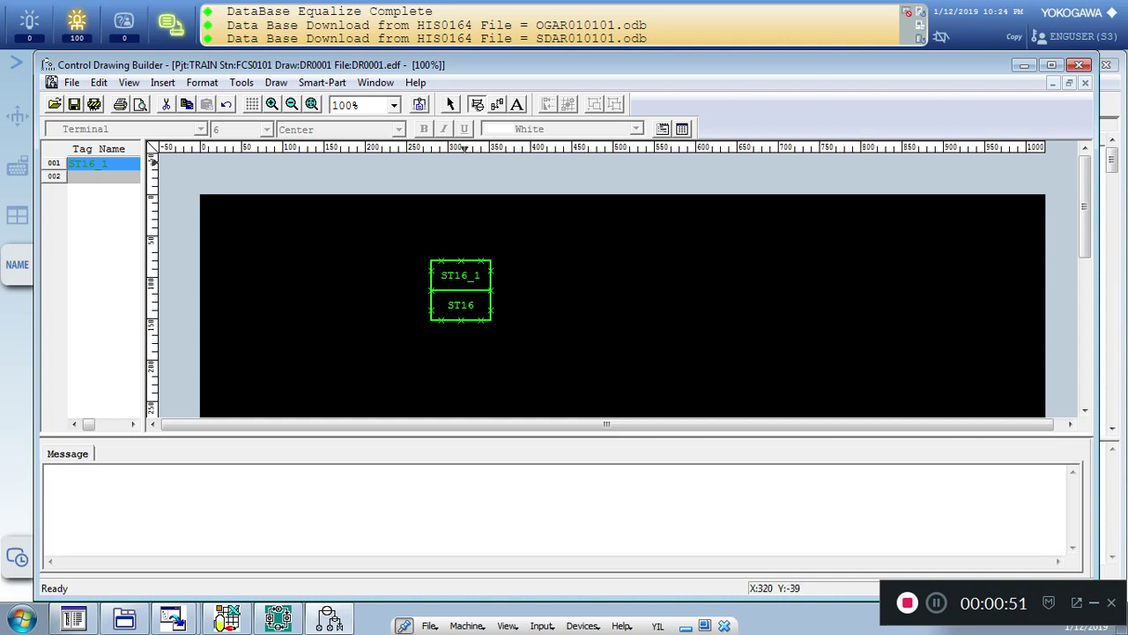
Step: Open the detail editor for the ST16_1 function block
left_click(450, 105)
right_click(464, 264)
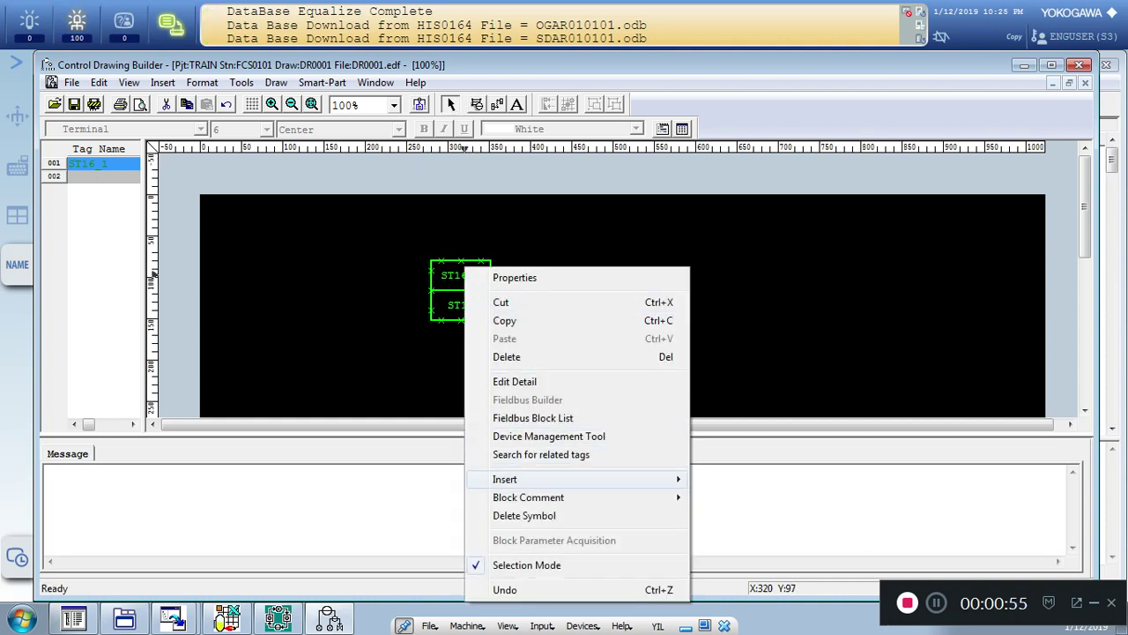
mouse_move(529, 479)
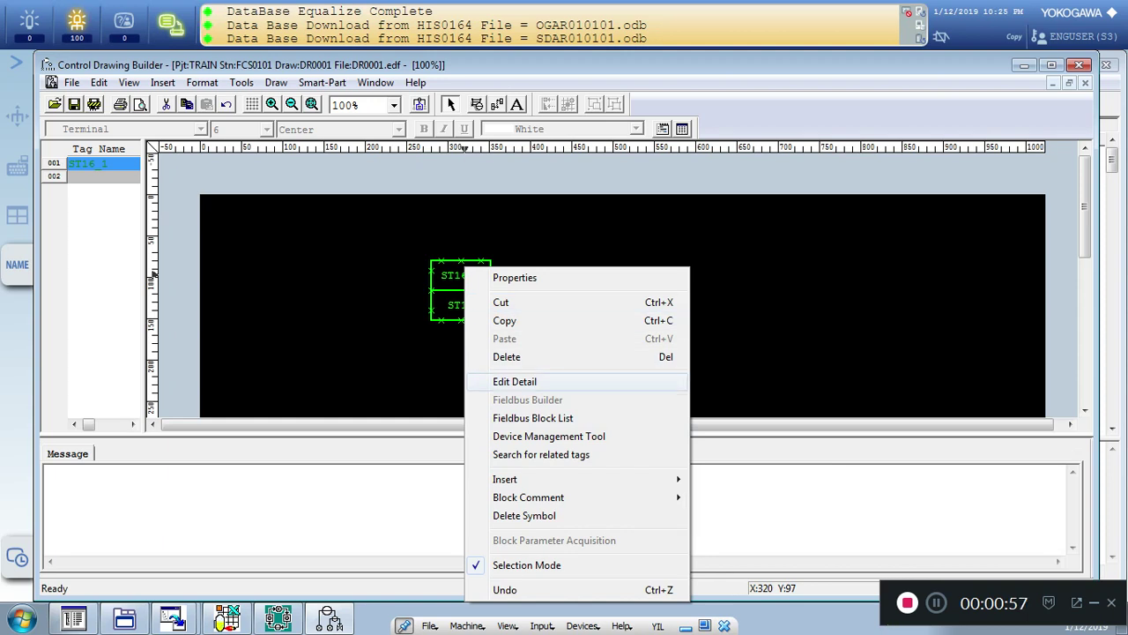
key("Return")
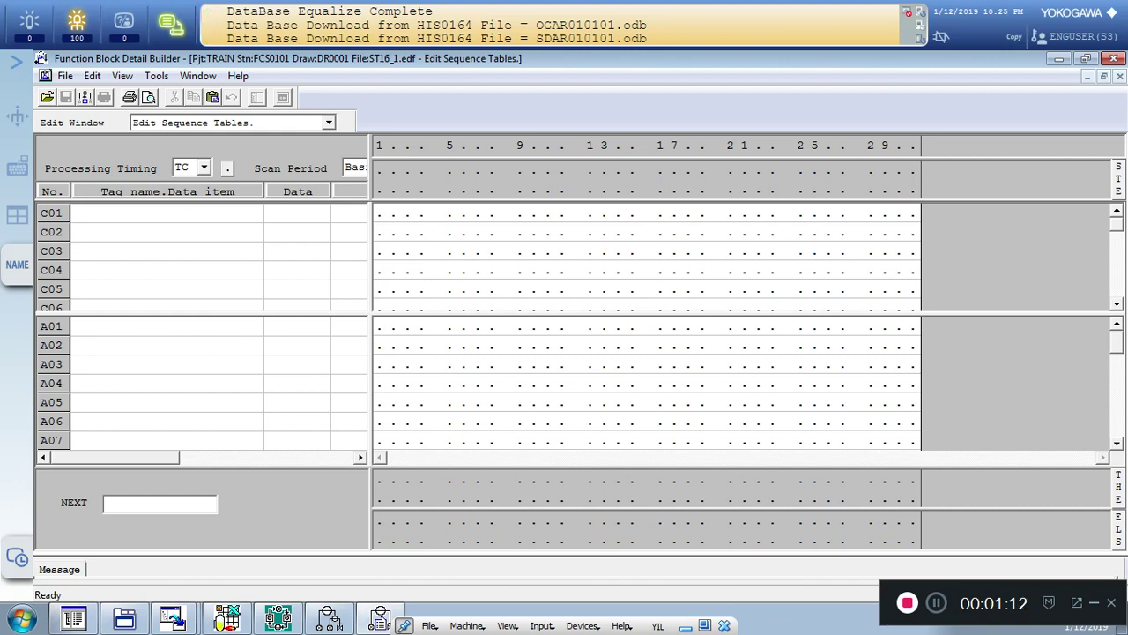
Step: Look through the condition rows of the sequence table from C01 downward and return to C01
left_click(166, 214)
key("Down")
key("Down")
key("Down")
key("Down")
key("Down")
key("Down")
key("Down")
key("Down")
key("Down")
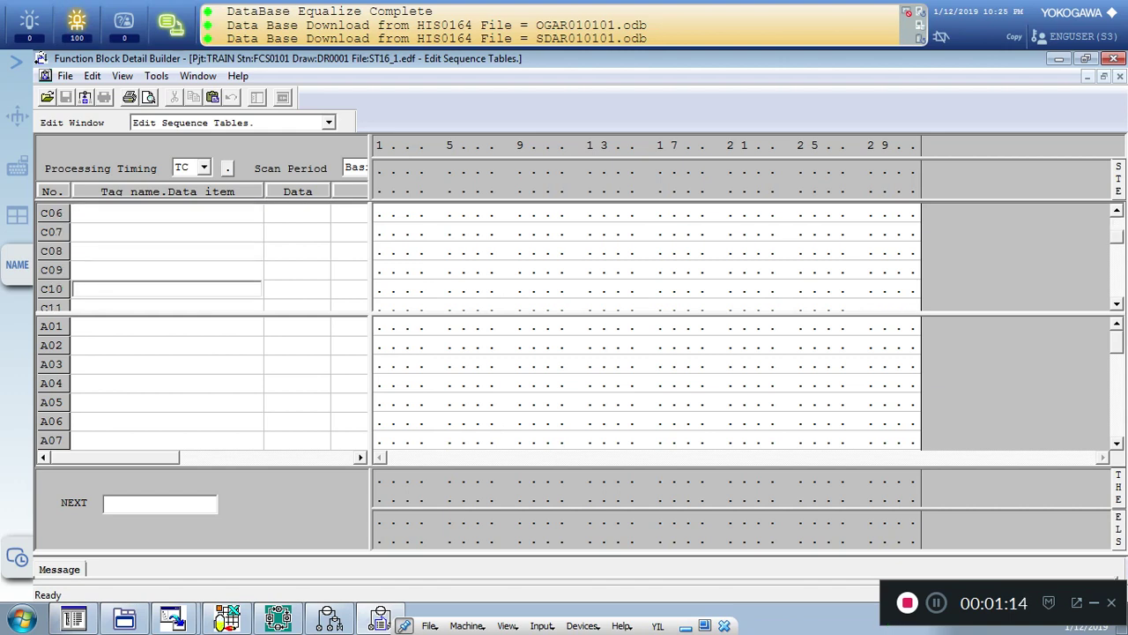
key("Down")
key("Down")
key("Down")
key("Down")
key("Down")
key("Down")
key("Down")
key("Down")
key("Down")
key("Down")
key("Down")
key("Down")
key("Down")
key("Down")
key("Down")
key("Down")
key("Down")
key("Down")
key("Down")
key("Down")
key("Up")
key("Up")
key("Up")
key("Up")
key("Up")
key("Up")
key("Up")
key("Up")
key("Up")
key("Up")
key("Up")
key("Up")
key("Up")
key("Up")
key("Up")
key("Up")
key("Up")
key("Up")
key("Up")
key("Up")
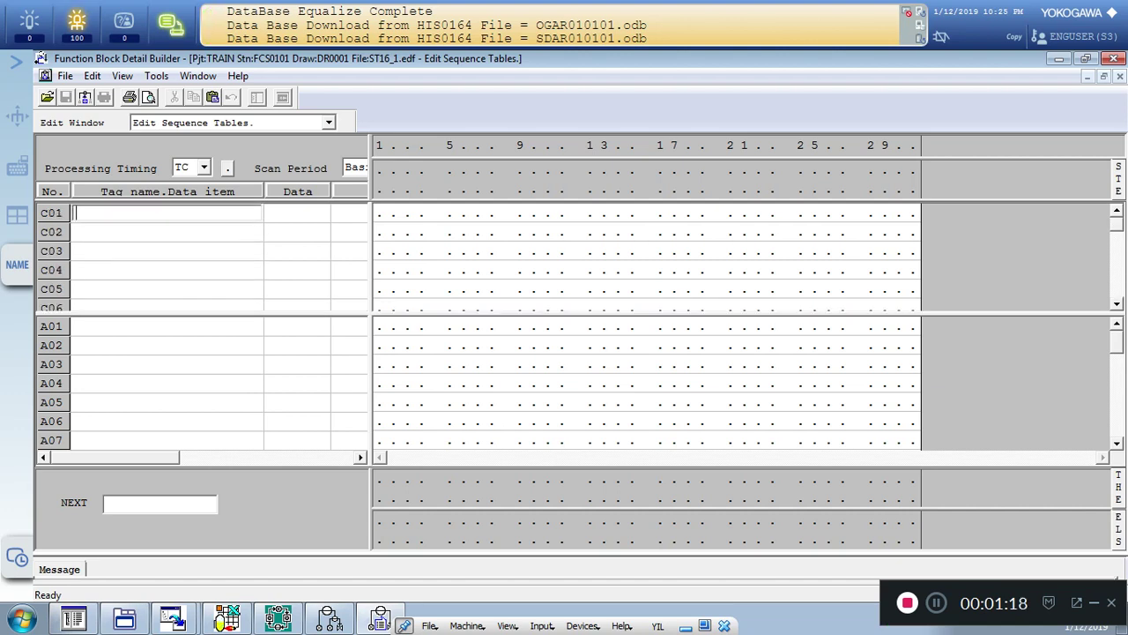
Step: Look through the action rows of the sequence table from A01 downward and return to A01
left_click(167, 326)
key("Down")
key("Down")
key("Down")
key("Down")
key("Down")
key("Down")
key("Down")
key("Down")
key("Down")
key("Down")
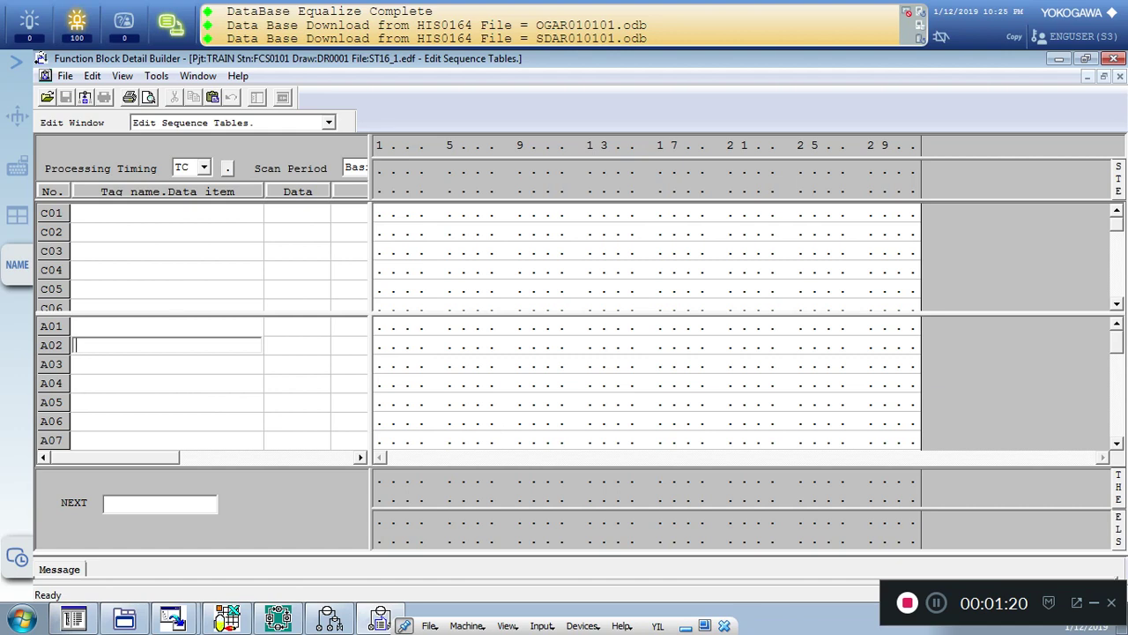
key("Down")
key("Down")
key("Down")
key("Down")
key("Down")
key("Down")
key("Down")
key("Down")
key("Down")
key("Down")
key("Down")
key("Down")
key("Down")
key("Down")
key("Down")
key("Down")
key("Down")
key("Down")
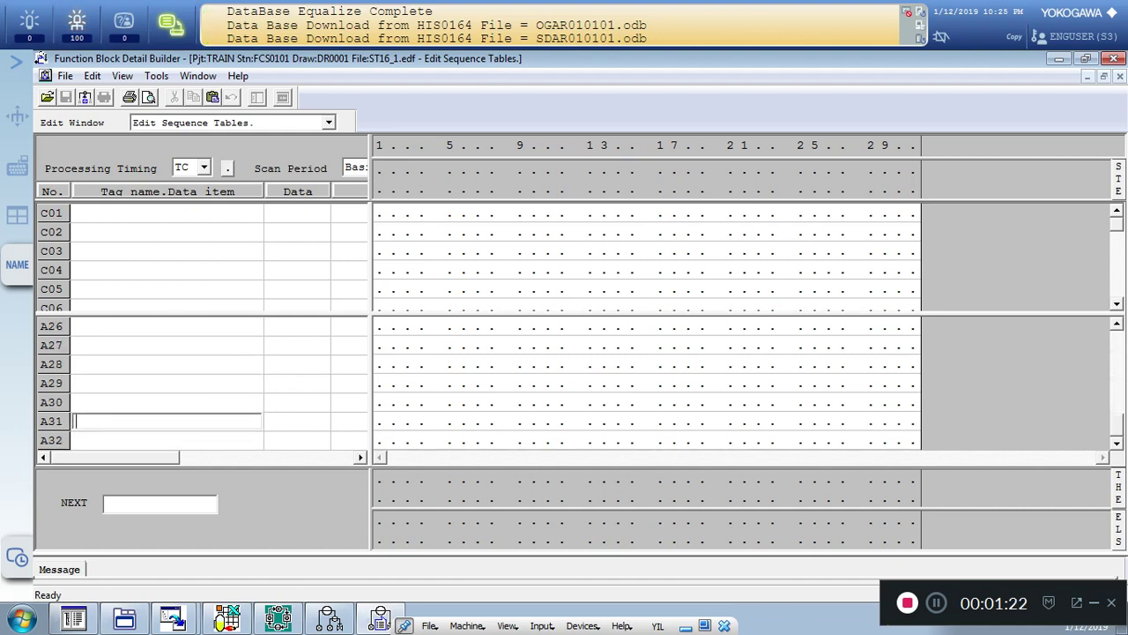
key("Up")
key("Up")
key("Up")
key("Up")
key("Up")
key("Up")
key("Up")
key("Up")
key("Up")
key("Up")
key("Up")
key("Up")
key("Up")
key("Up")
key("Up")
key("Up")
key("Up")
key("Up")
key("Up")
key("Up")
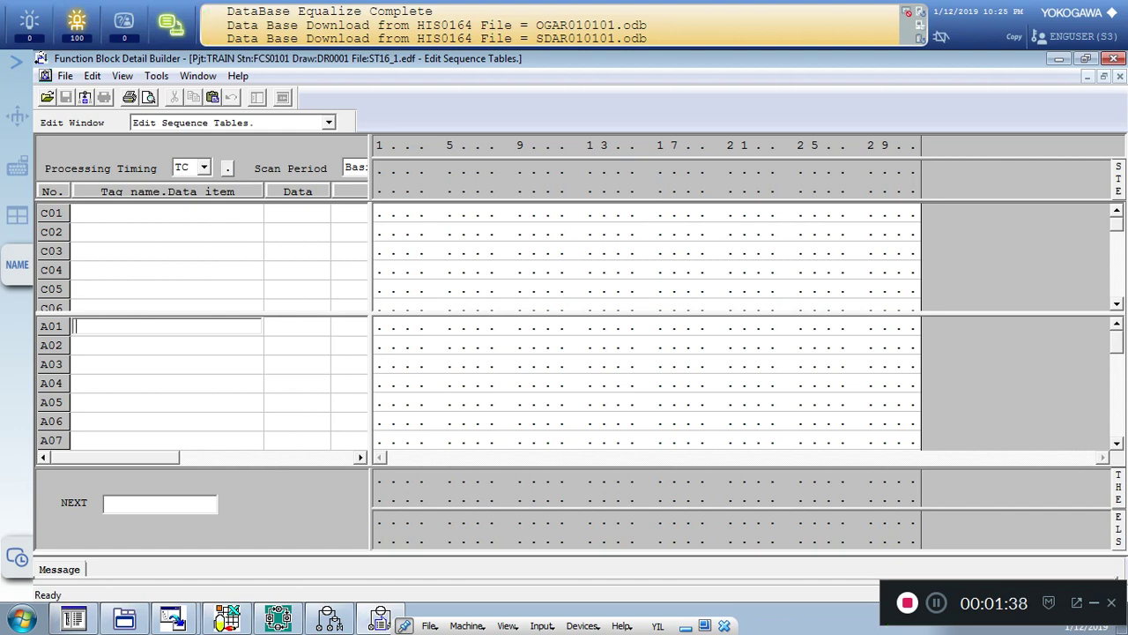
Step: Review the start timing types offered for the sequence table's processing timing, keeping Periodic Execution Type(T)
left_click(226, 167)
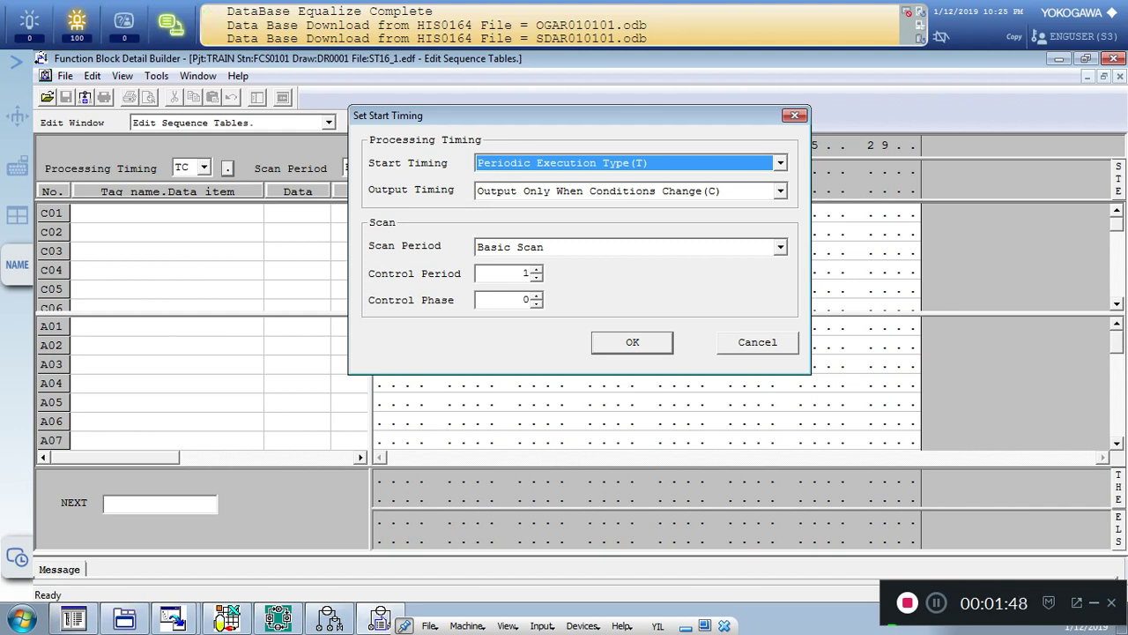
left_click(780, 163)
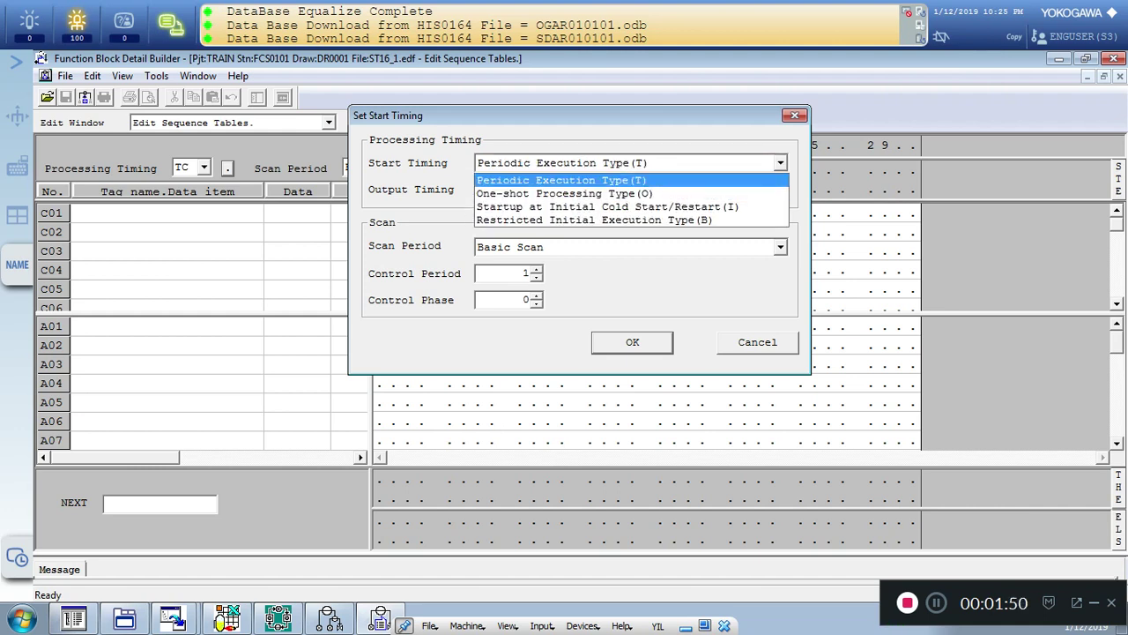
key("Down")
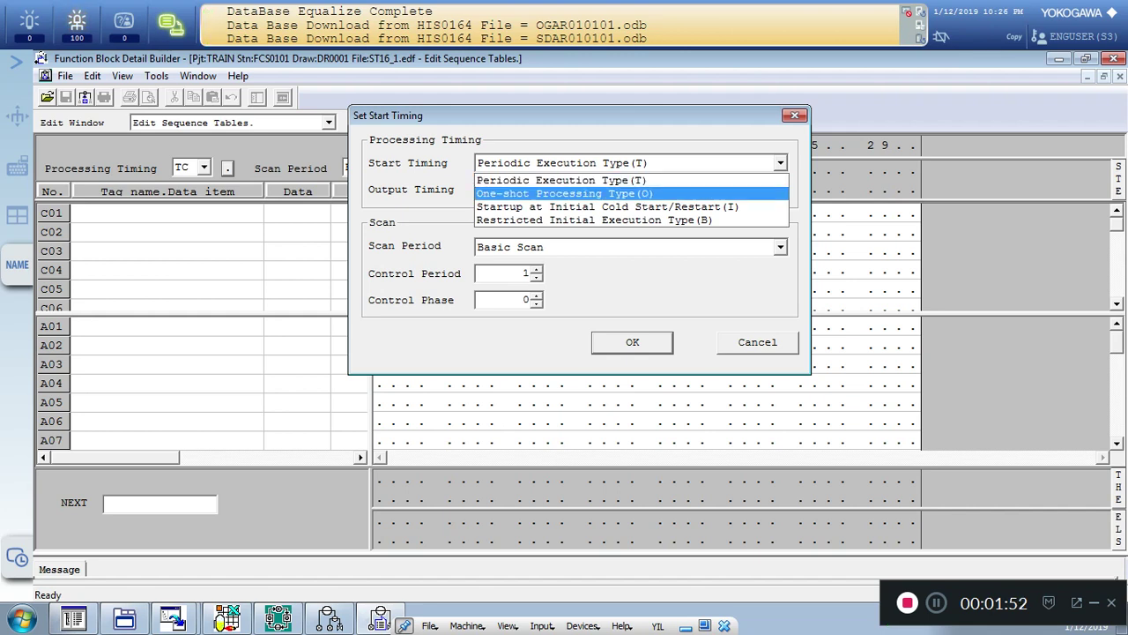
key("Up")
key("Down")
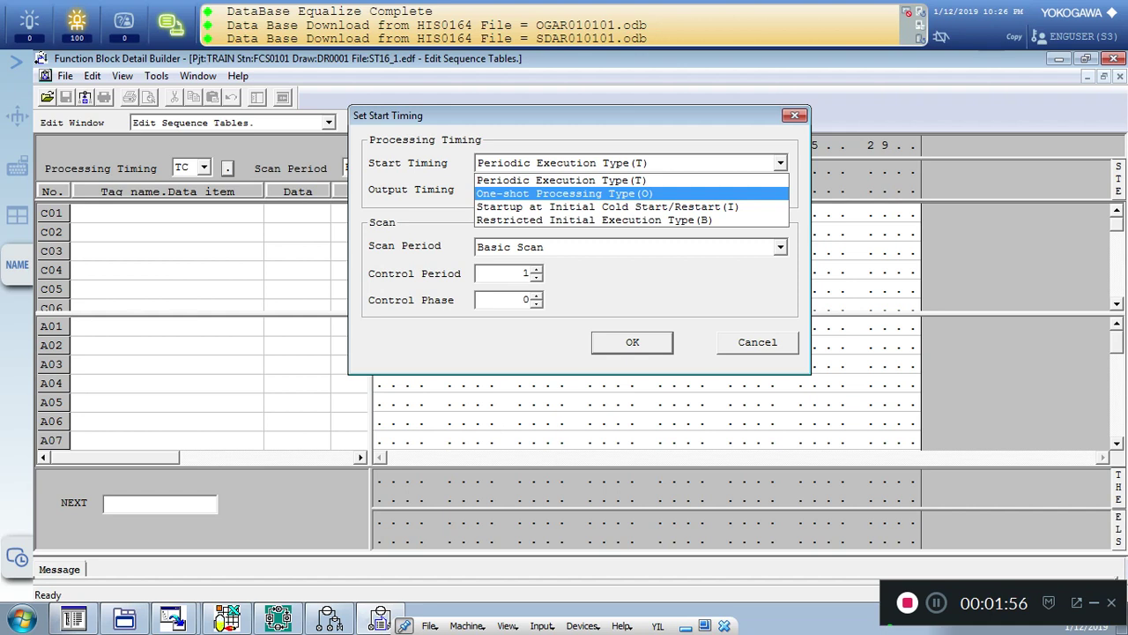
key("Down")
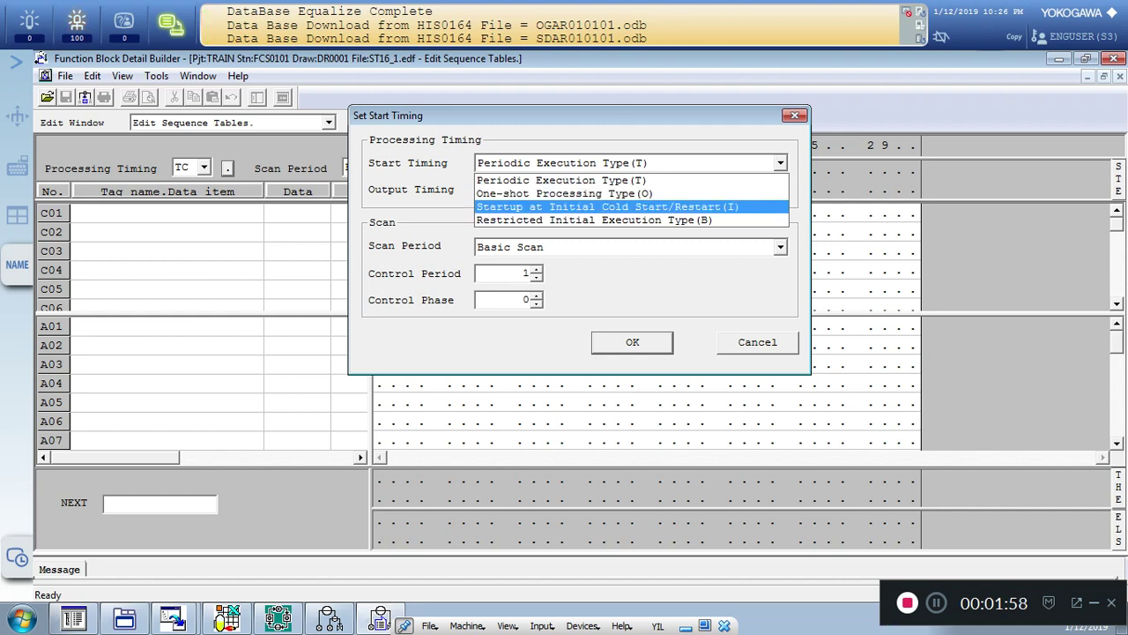
key("Down")
key("Up")
key("Up")
key("Up")
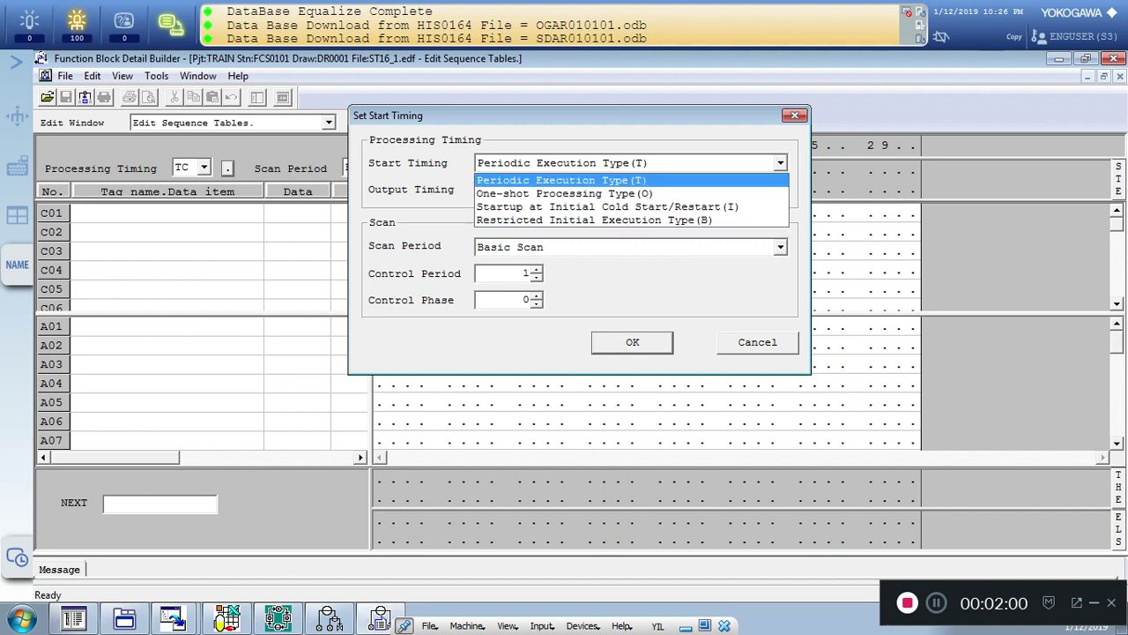
key("Return")
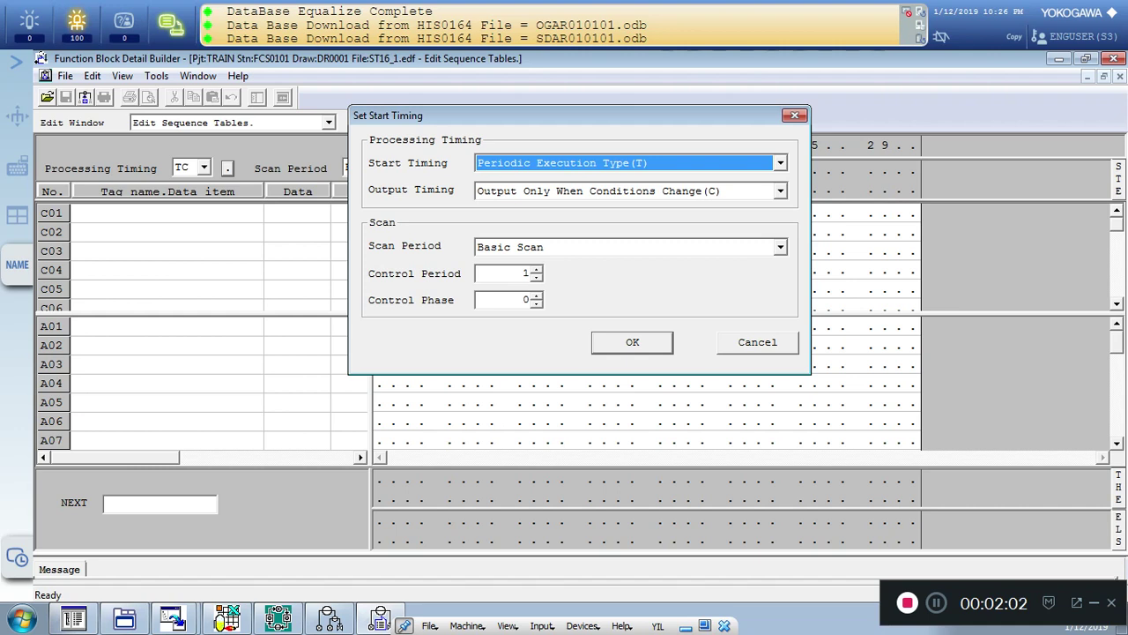
key("Return")
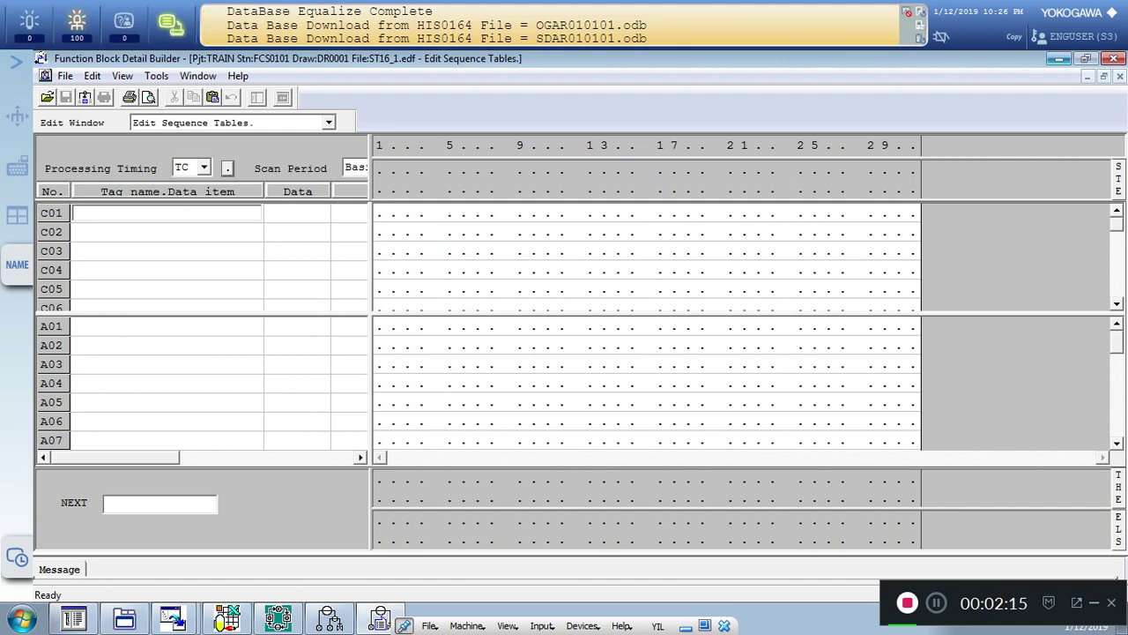
Step: Return to System View, leaving both builders open, and open the SWITCH folder of station FCS0101
left_click(1059, 59)
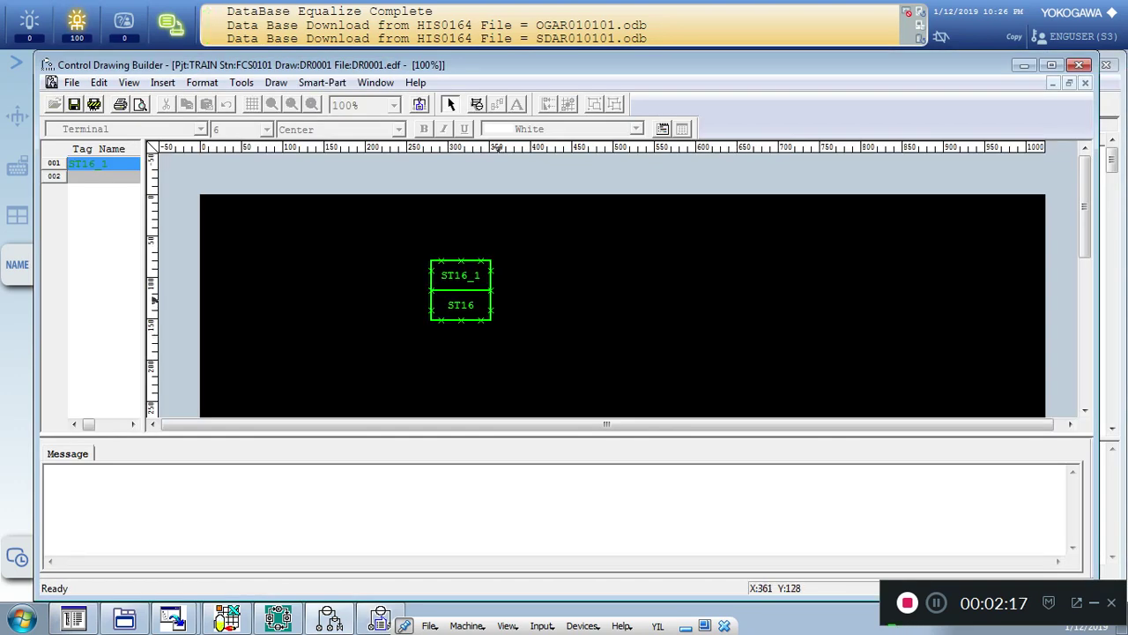
left_click(1024, 65)
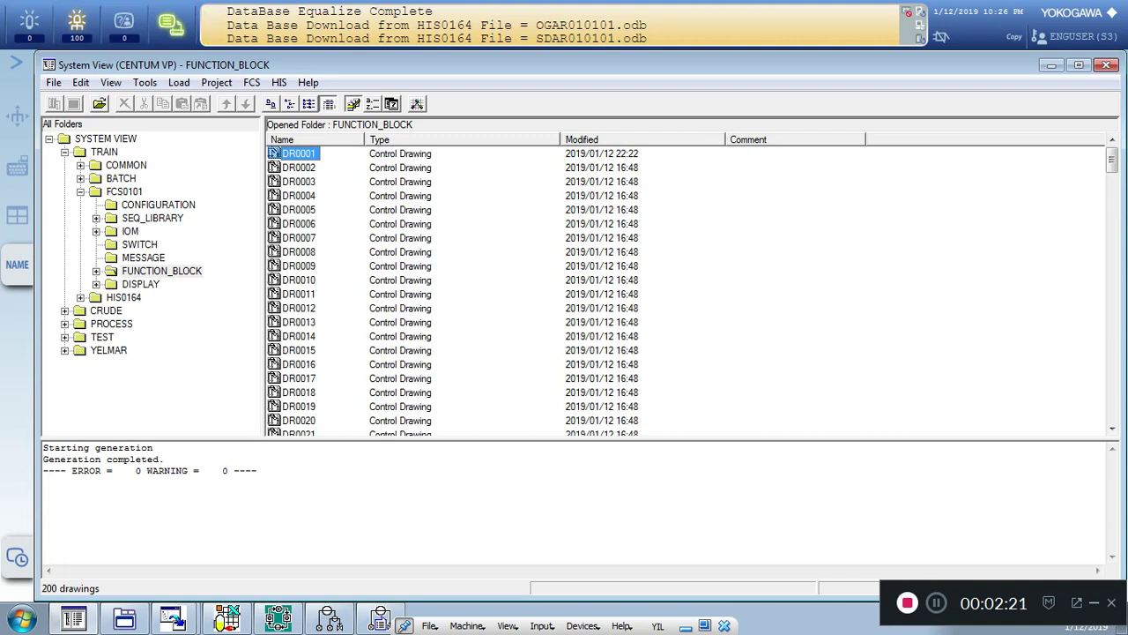
left_click(139, 244)
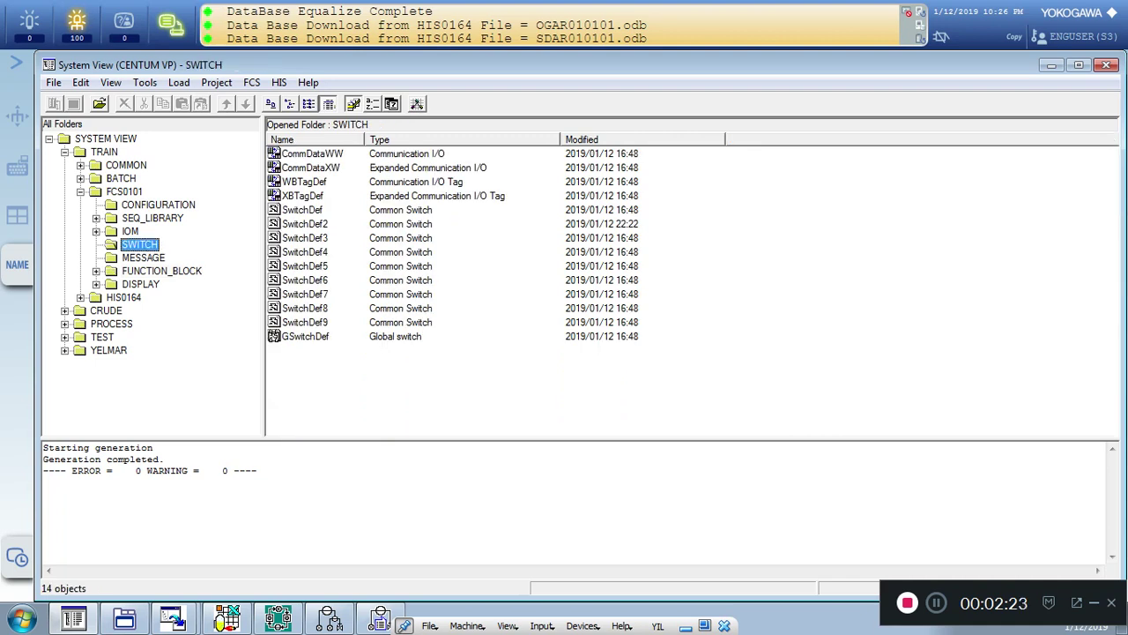
Step: Open the SwitchDef2 common switch file and assign the tag name SW_RUN to element %SW1001
double_click(304, 222)
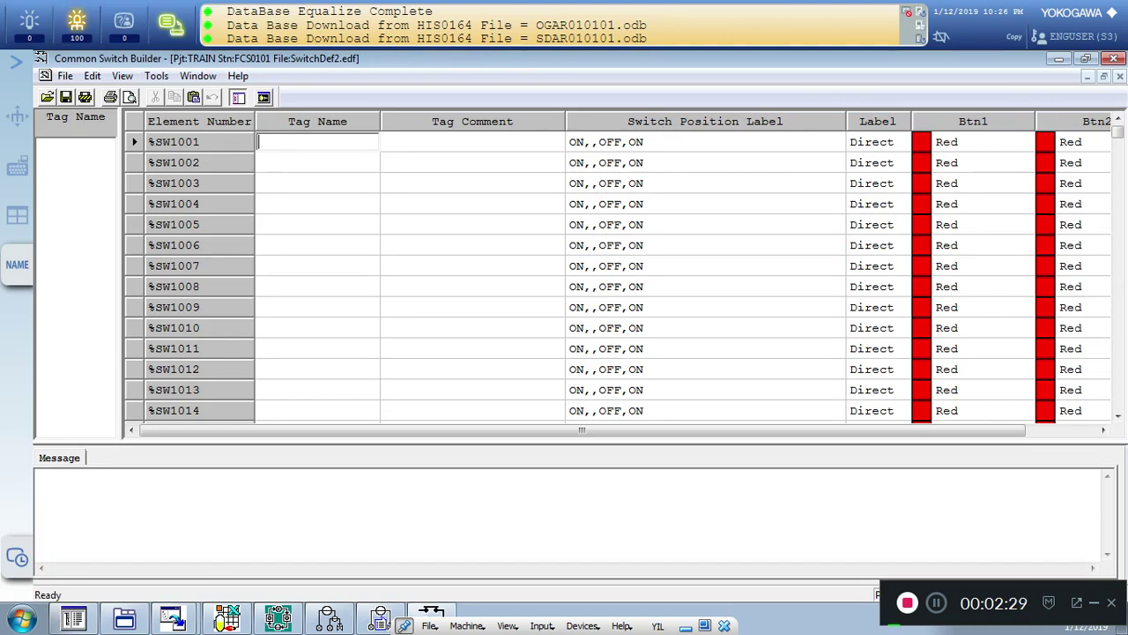
type("SW_RUN")
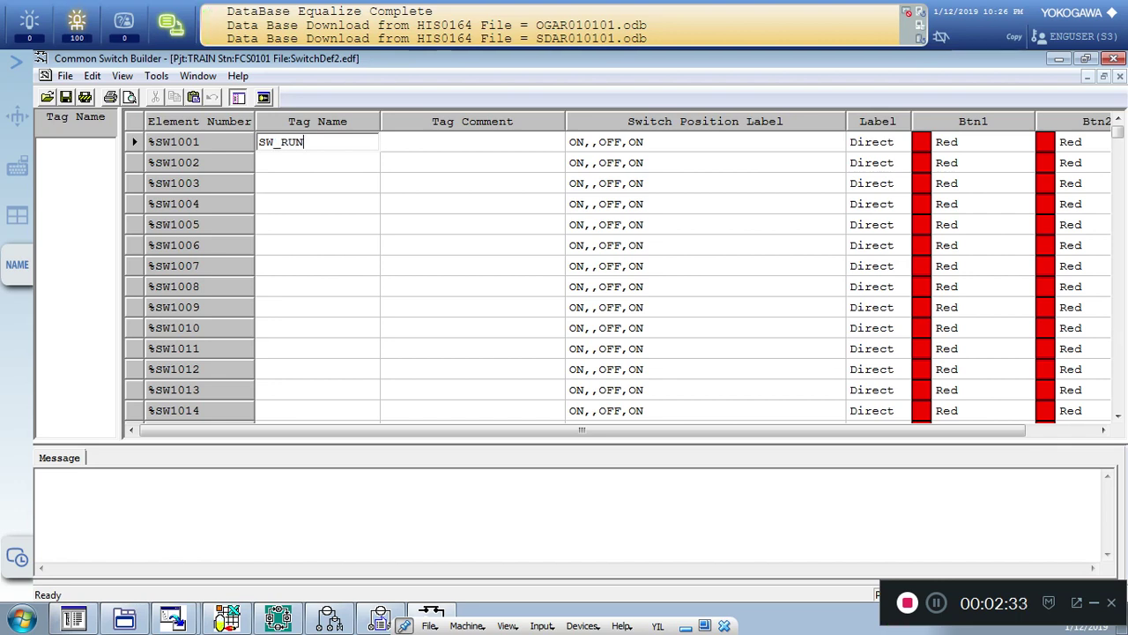
key("Return")
Step: Set the switch position label of %SW1001 to RUN,,STOP,RUN and its Btn1 colour to Green
left_click(696, 142)
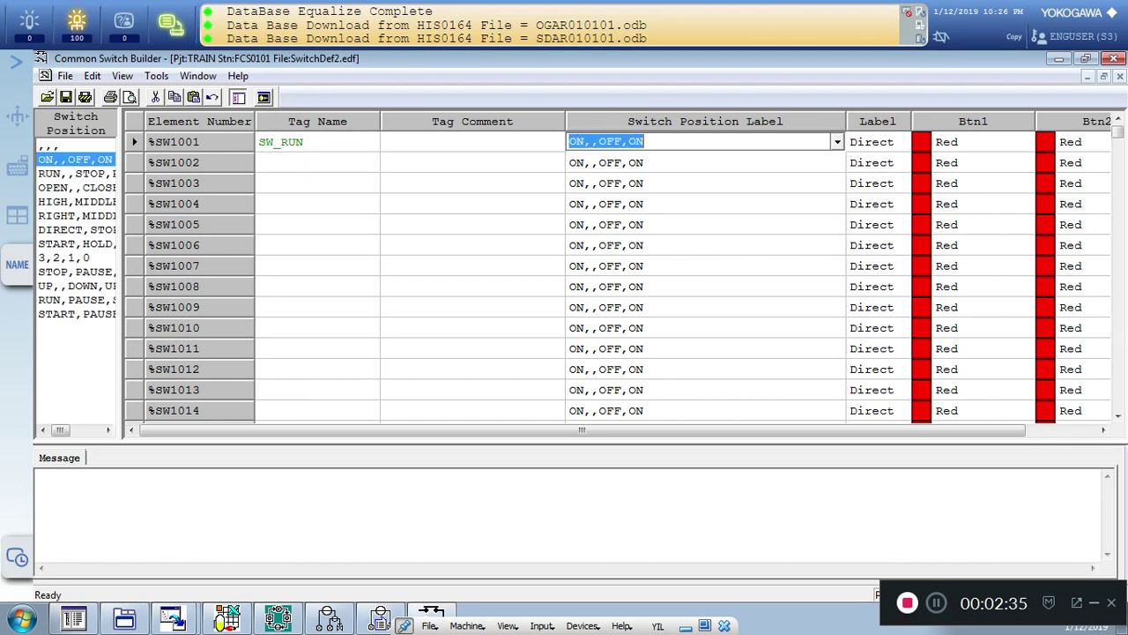
left_click(838, 142)
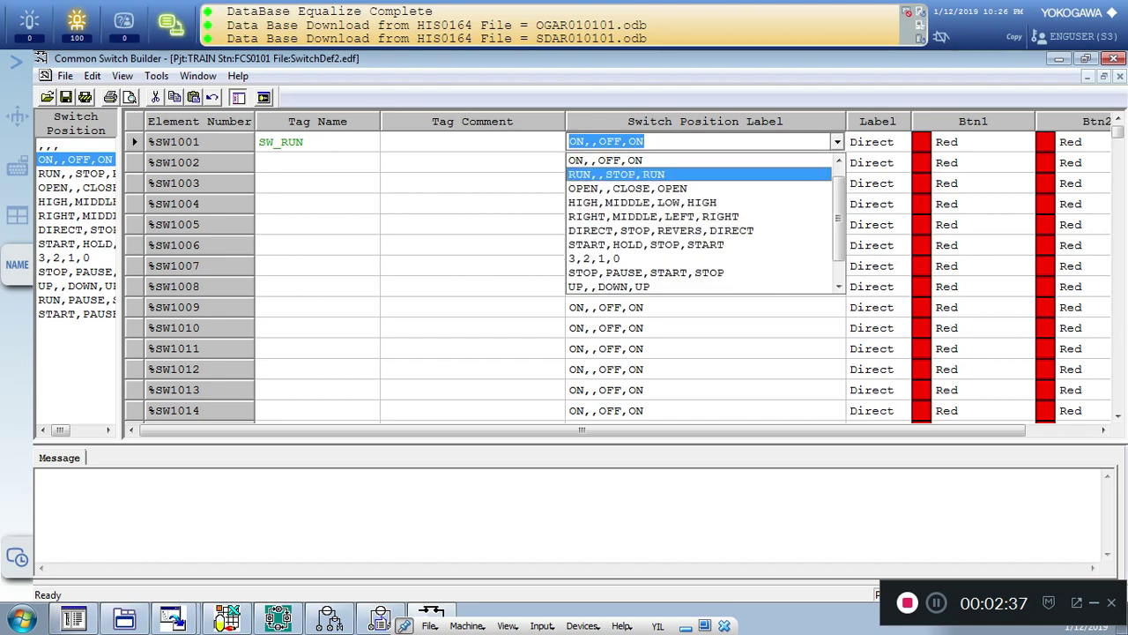
left_click(696, 174)
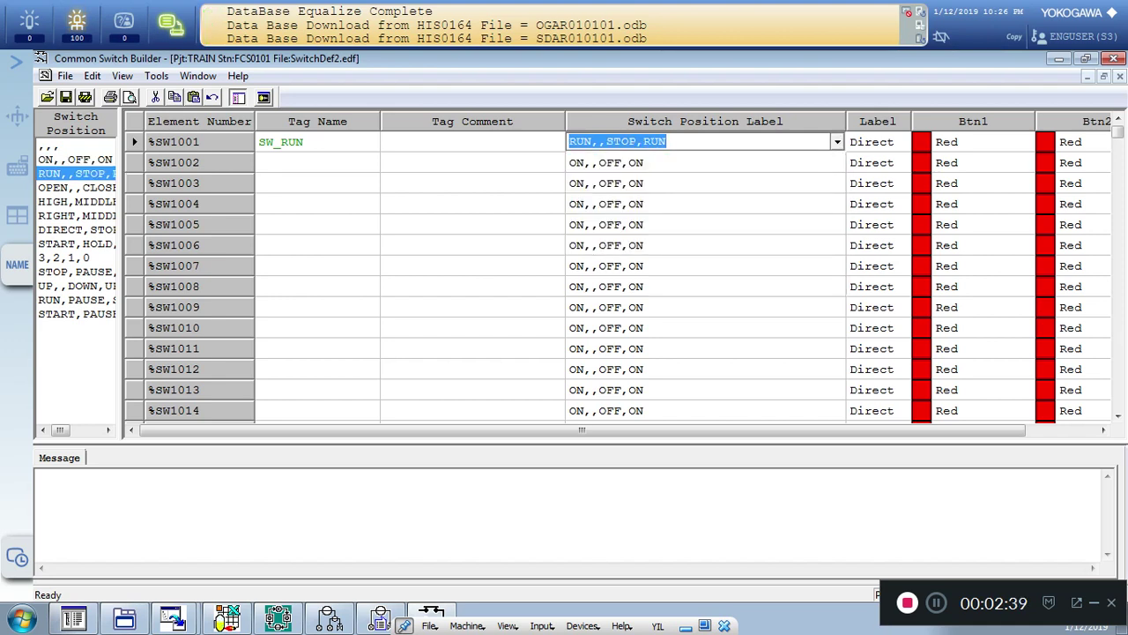
key("Tab")
key("Tab")
type("G")
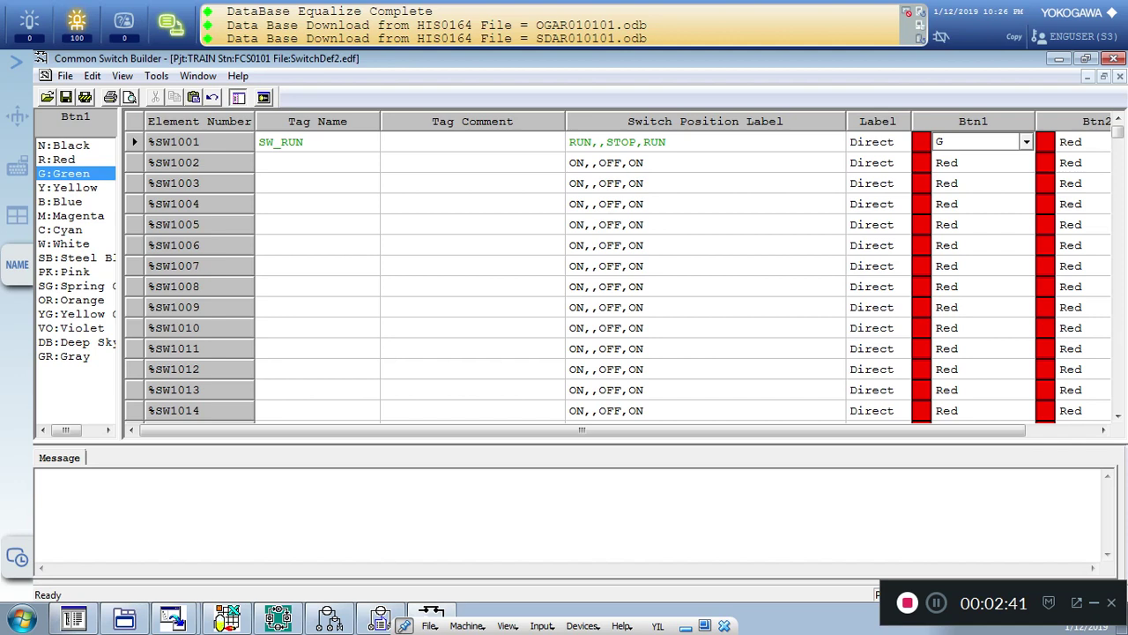
key("Return")
Step: Assign the tag names SW_LATCHED to element %SW1002 and SW_UNLATCHED to element %SW1003
type("SW")
key("Up")
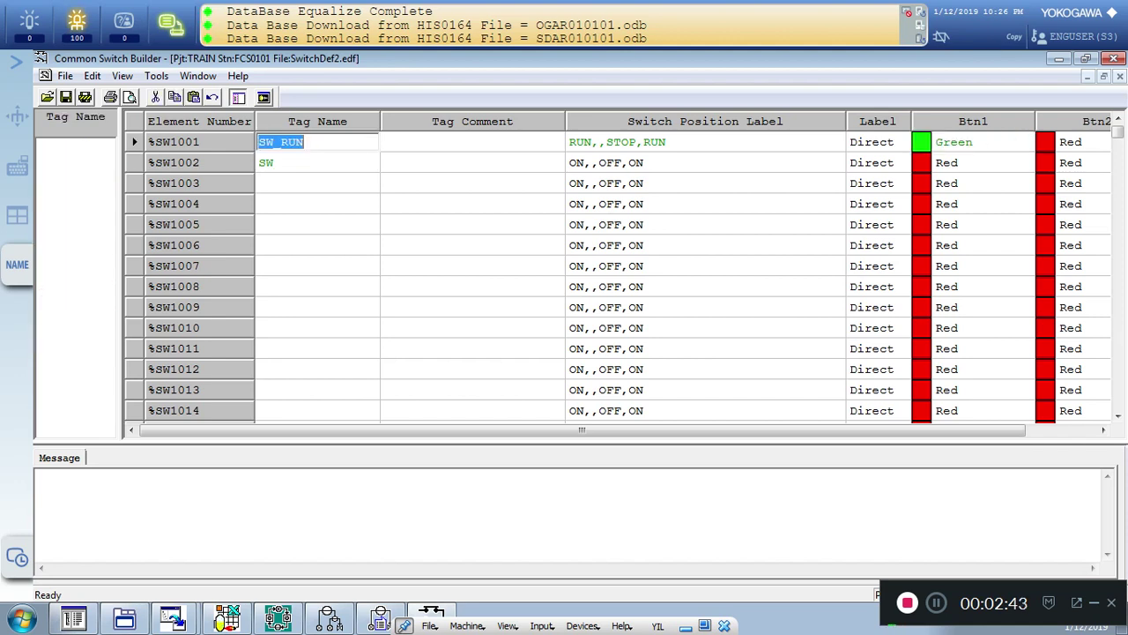
key("Down")
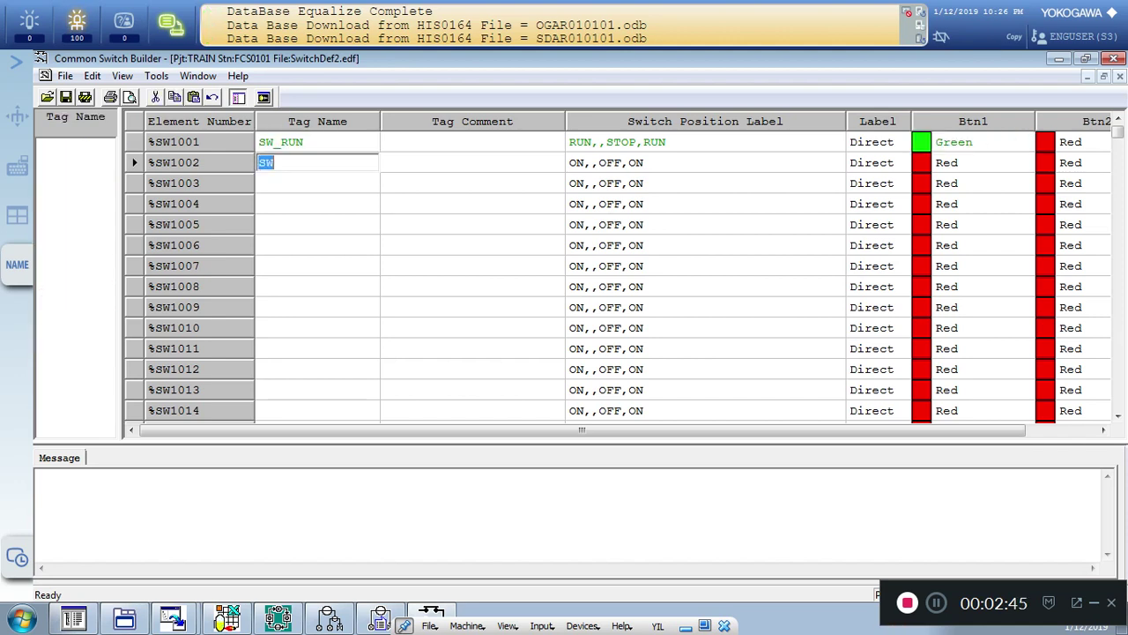
type("_LATCHED")
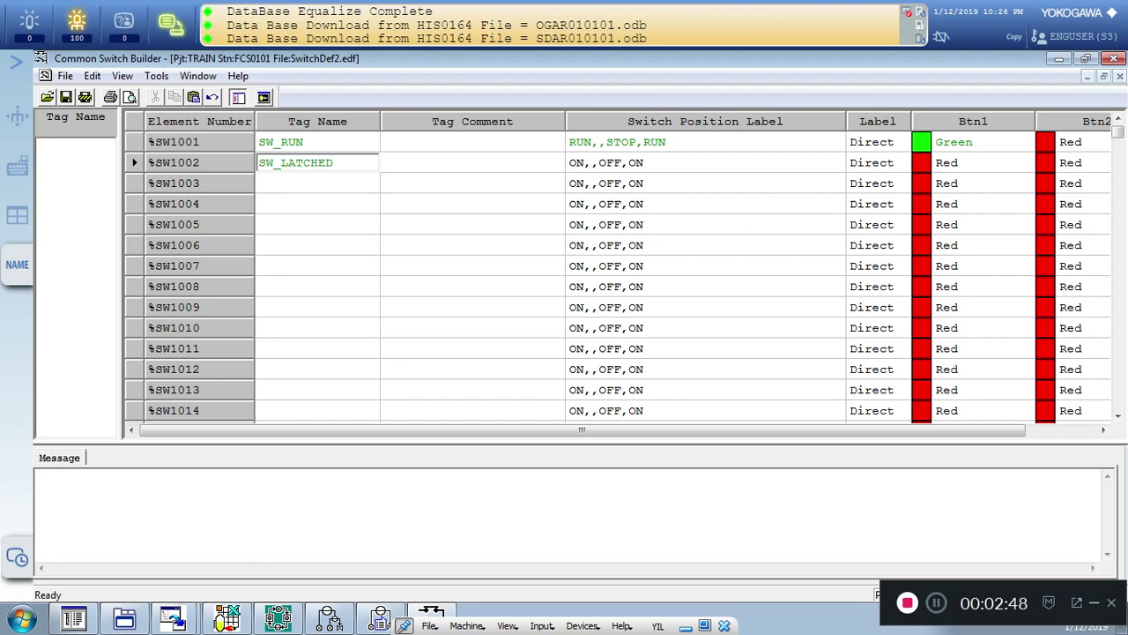
key("Down")
type("SW")
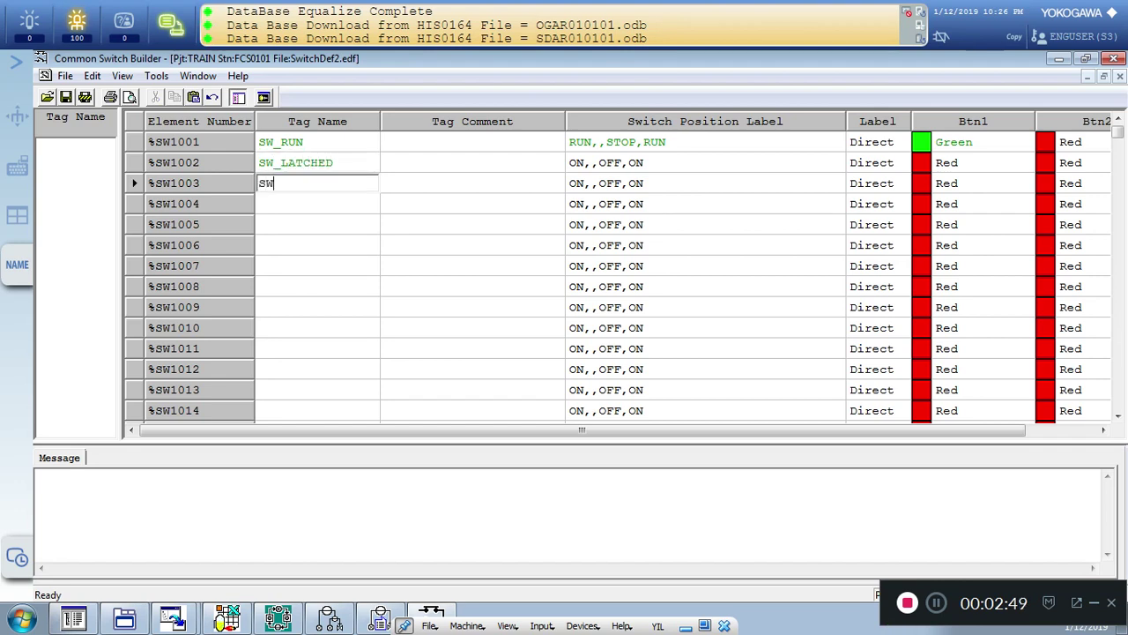
type("_UNLATCHED")
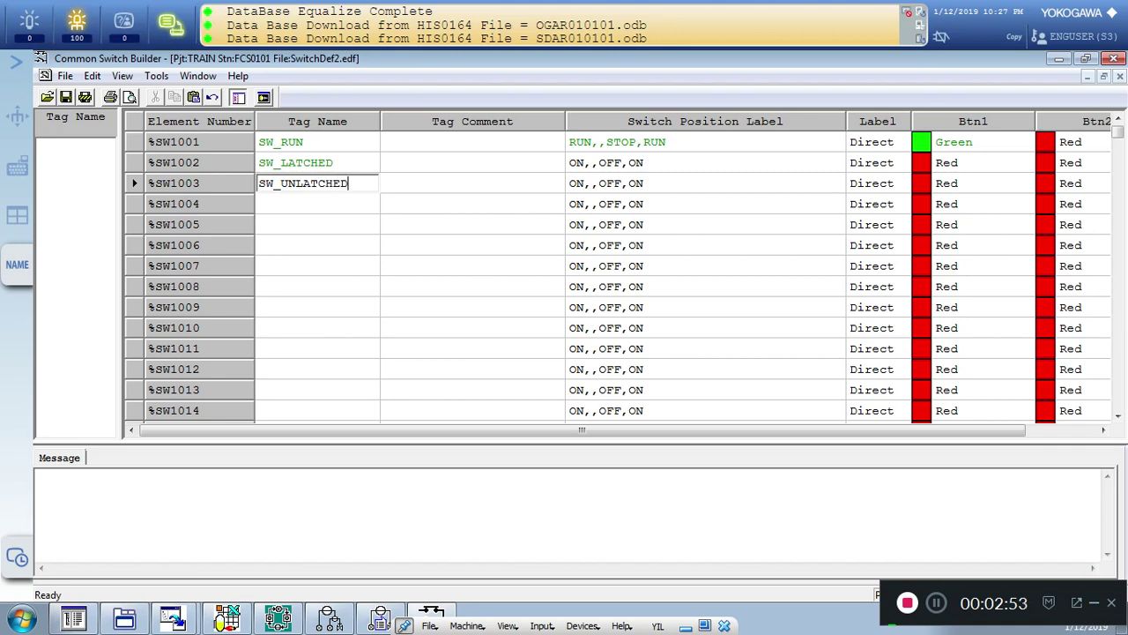
Step: Set the Btn1 colour of switches SW_LATCHED and SW_UNLATCHED to Green
left_click(972, 164)
type("G")
key("Down")
type("G")
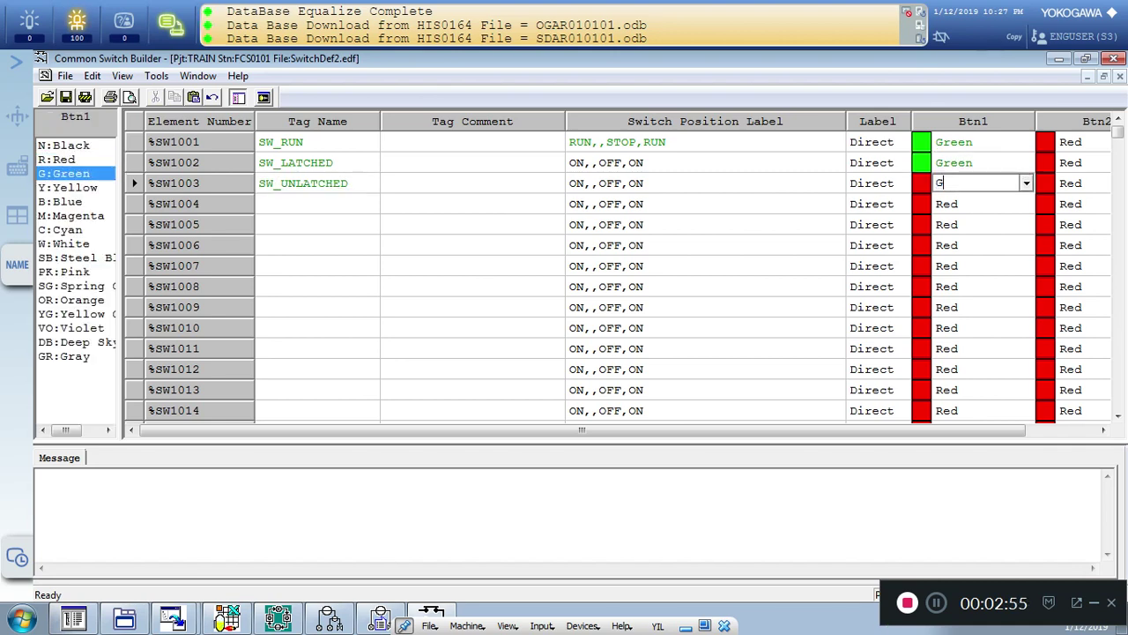
key("Down")
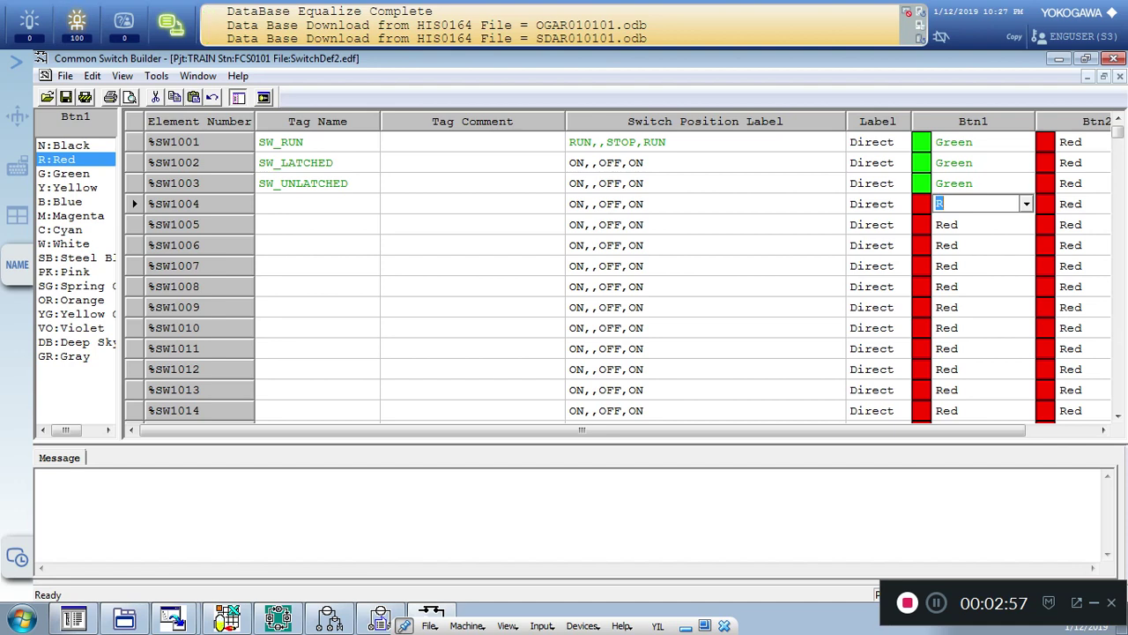
Step: Save the common switch definitions with download to the FCS, check the error count, and close the switch builder
left_click(66, 96)
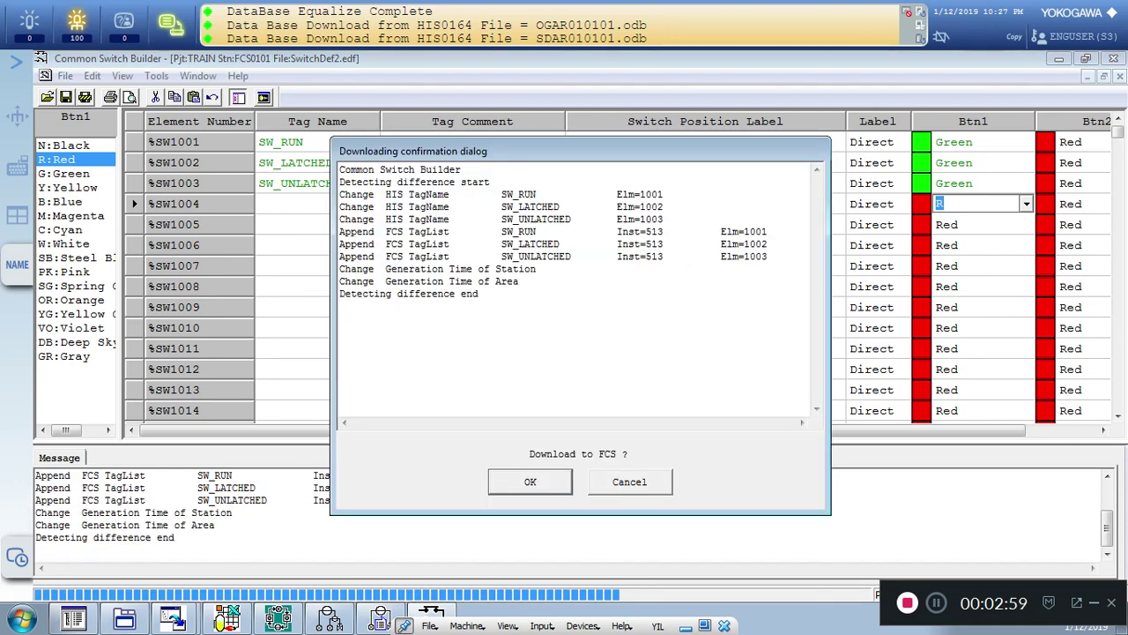
left_click(530, 482)
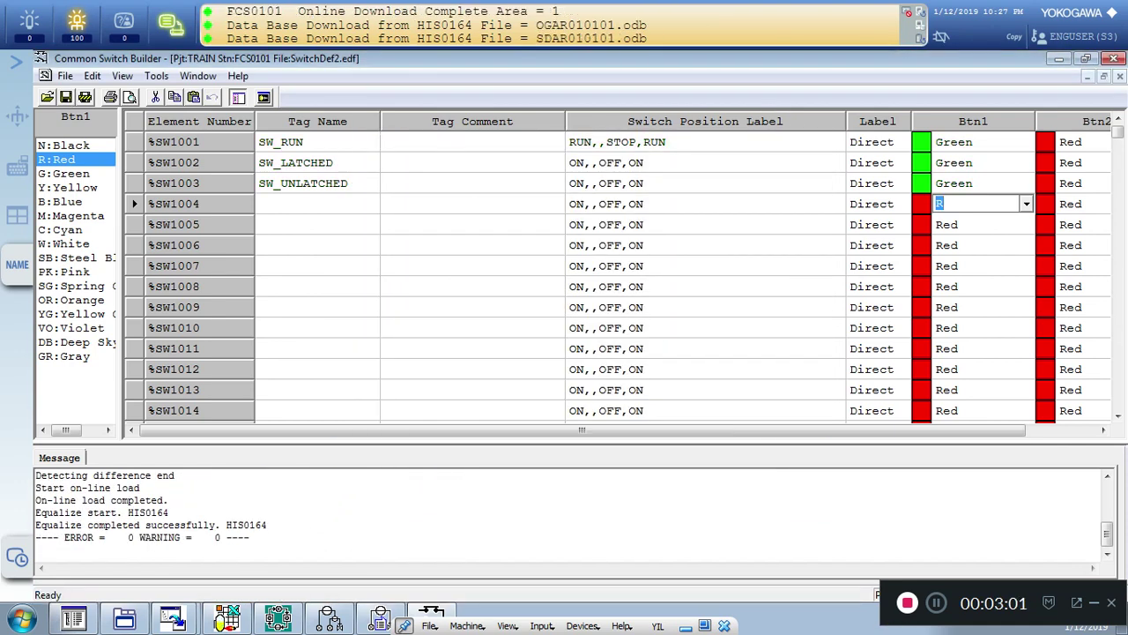
left_click_drag(105, 538, 134, 537)
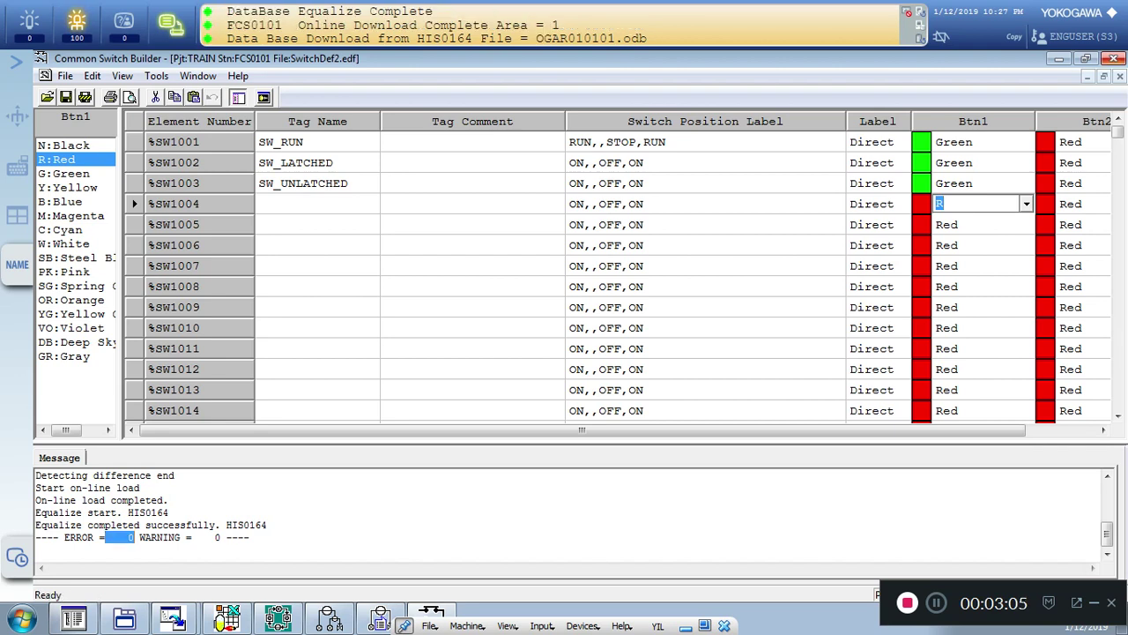
left_click(1114, 59)
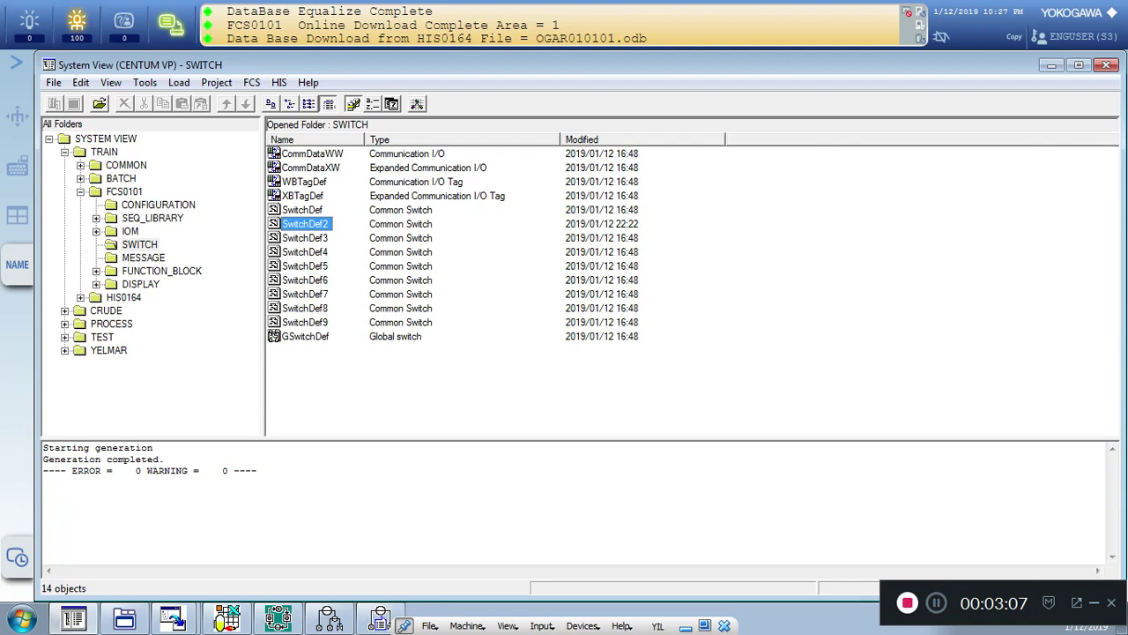
Step: Open control drawing DR0001 from the FUNCTION_BLOCK folder and open the sequence table details of block ST16_1
left_click(162, 270)
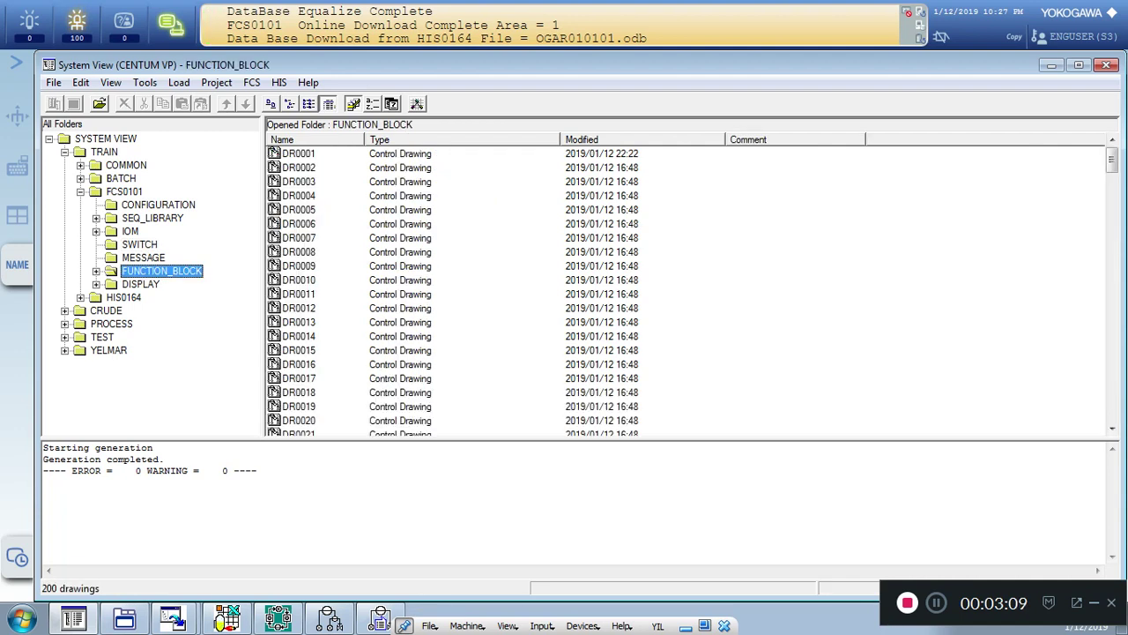
double_click(298, 153)
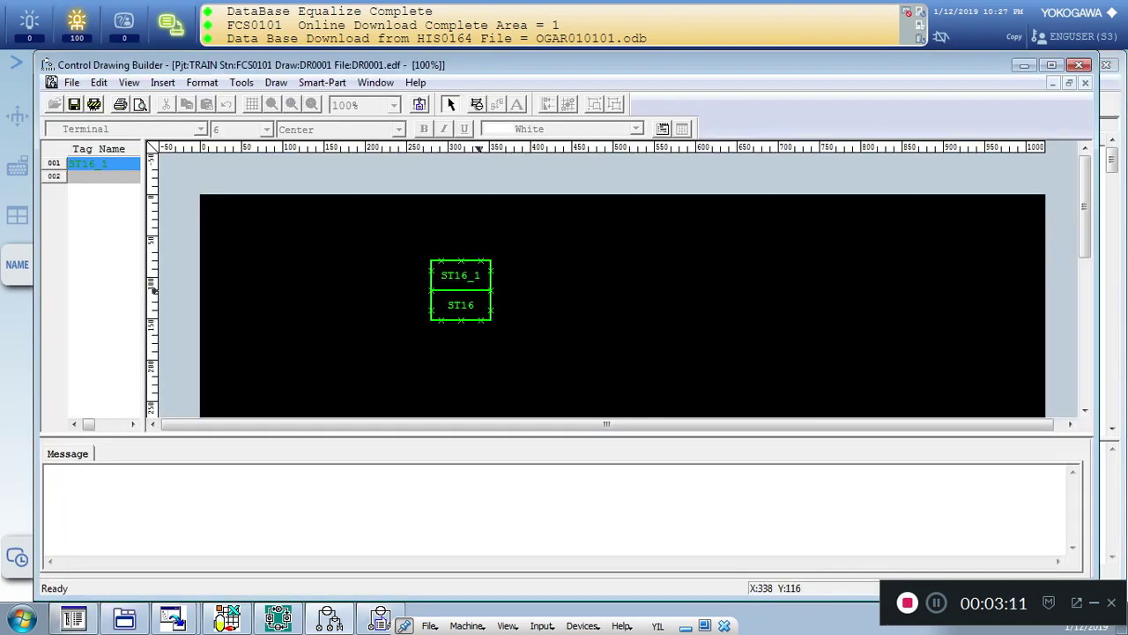
right_click(468, 265)
left_click(509, 380)
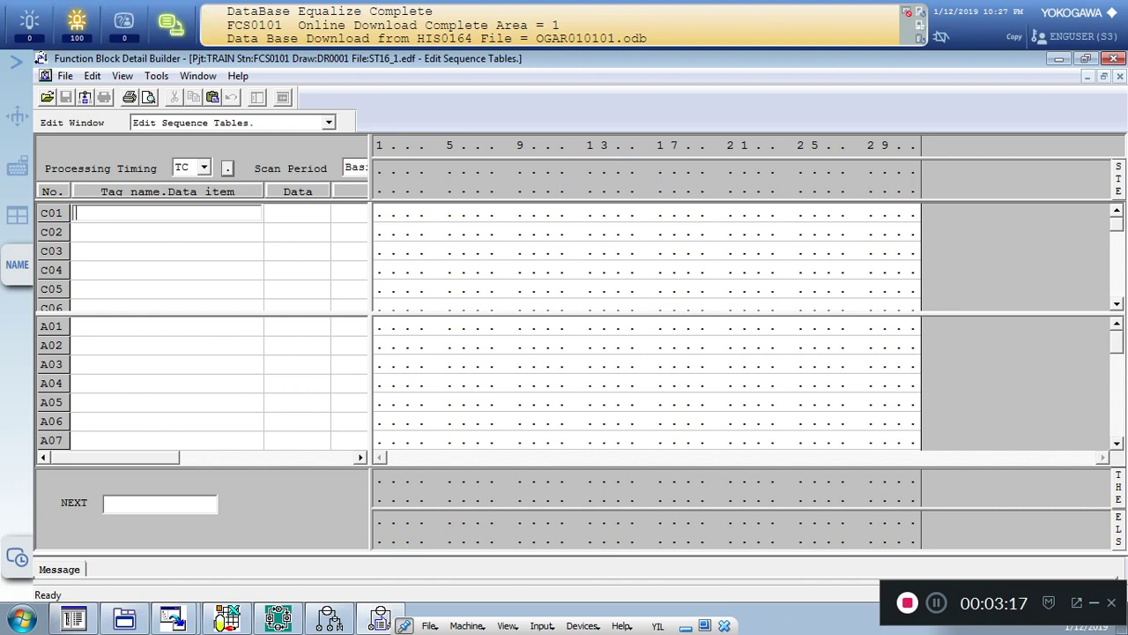
Step: Define condition C01 as SW_RUN.PV with data ON and mark it Y under rule 1
type("_RUN.PV")
key("Tab")
type("ON")
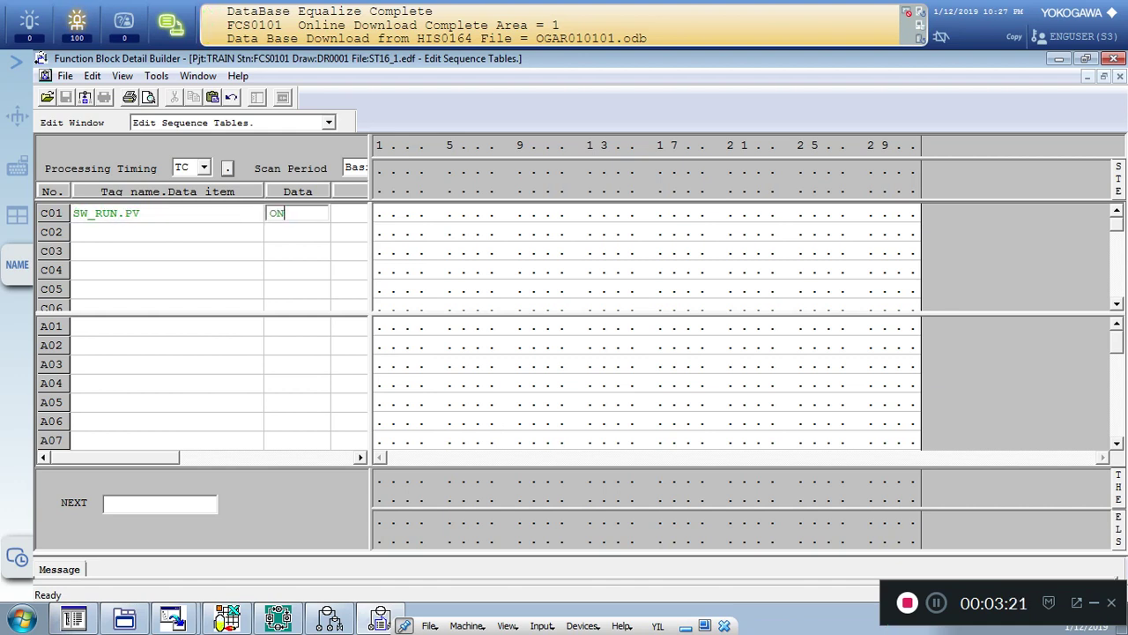
left_click(380, 213)
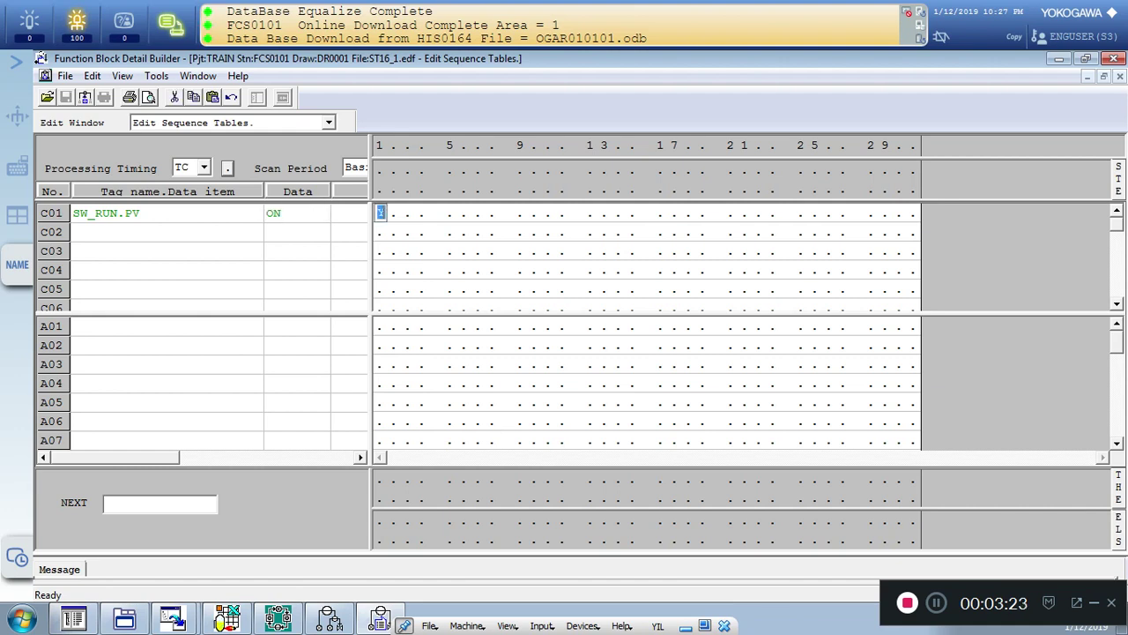
Step: Define action A01 as SW_LATCHED.PV with data H and mark it Y under rule 1
left_click(167, 326)
type("SW")
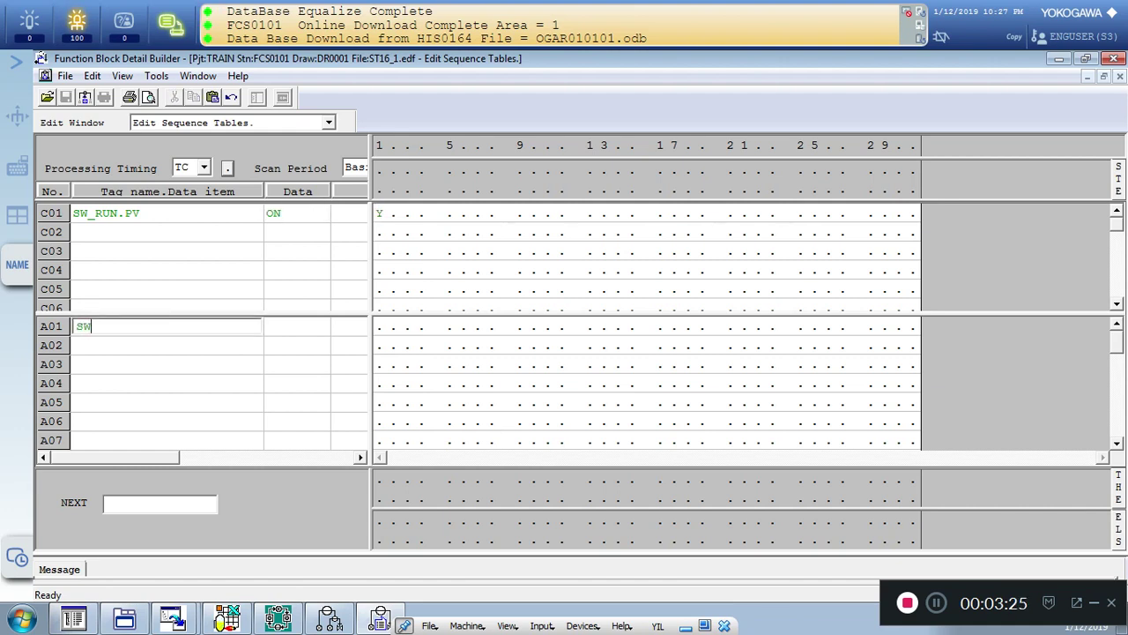
type("_LATCHE")
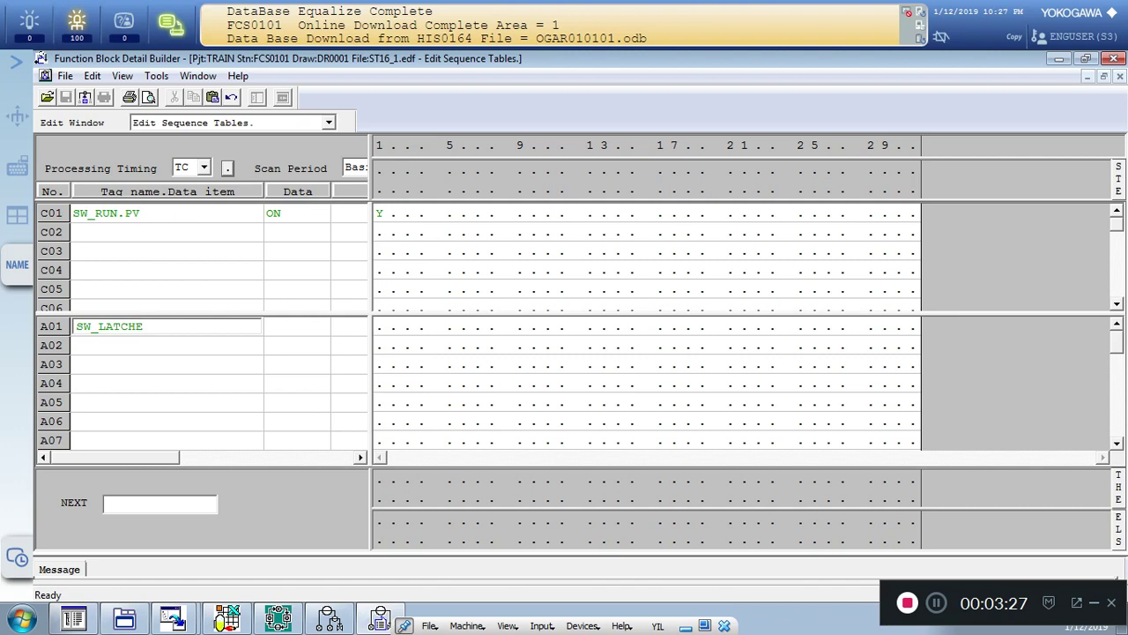
type("D.PV")
key("Tab")
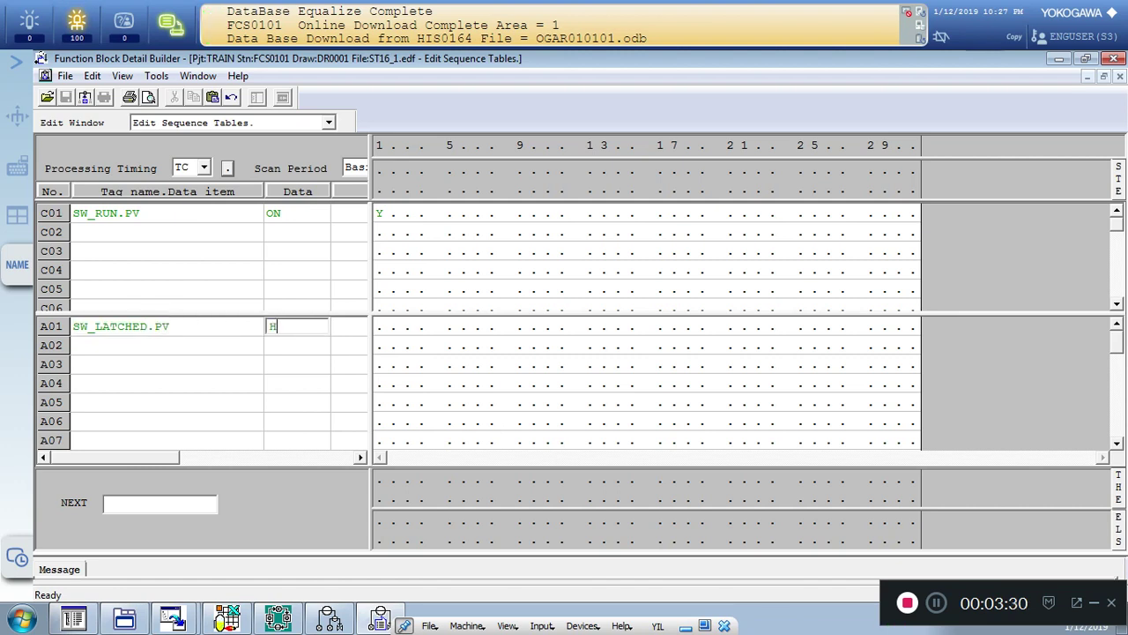
key("Tab")
type("Y")
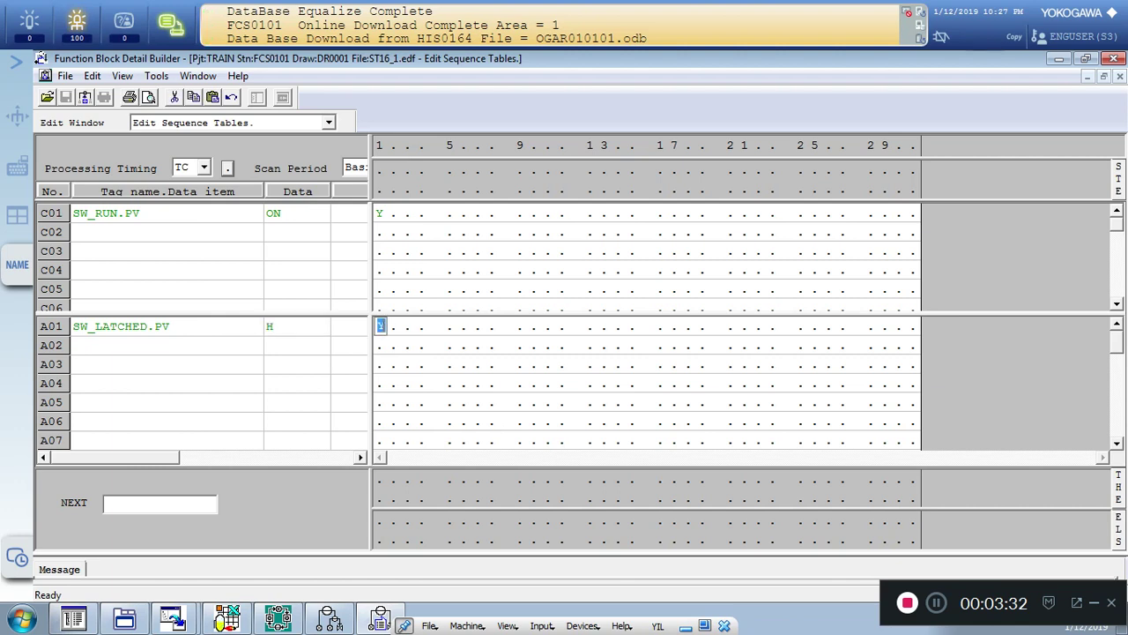
Step: Define action A02 as SW_UNLATCHED.PV with data L and mark it Y under rule 1
left_click(118, 345)
type("SW_")
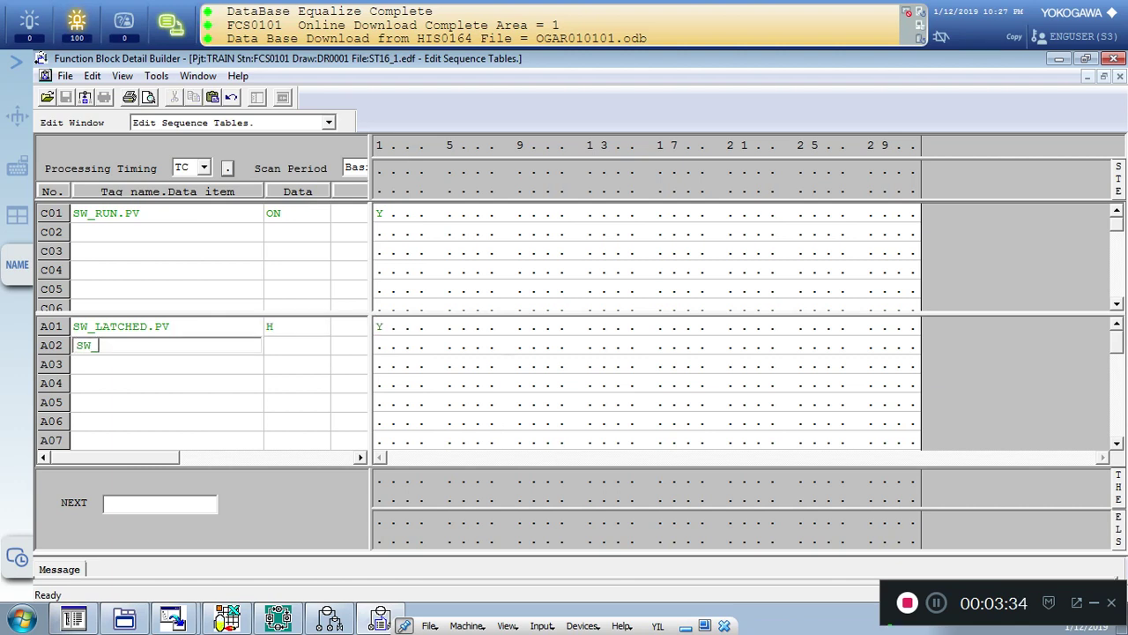
type("UNLATCHED")
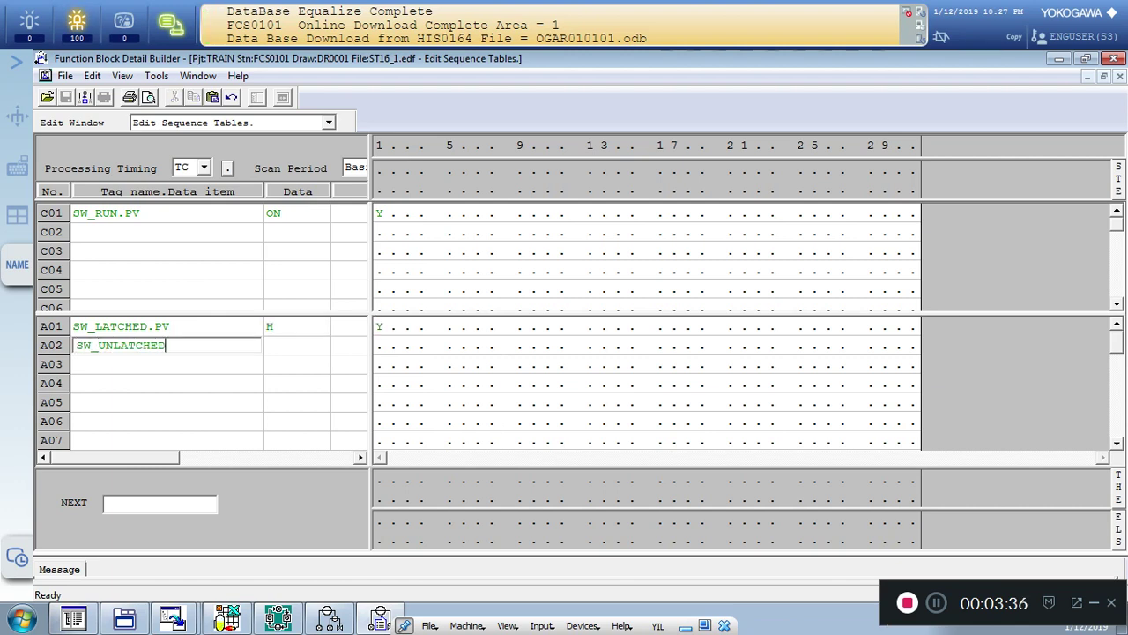
type(".PV")
key("Tab")
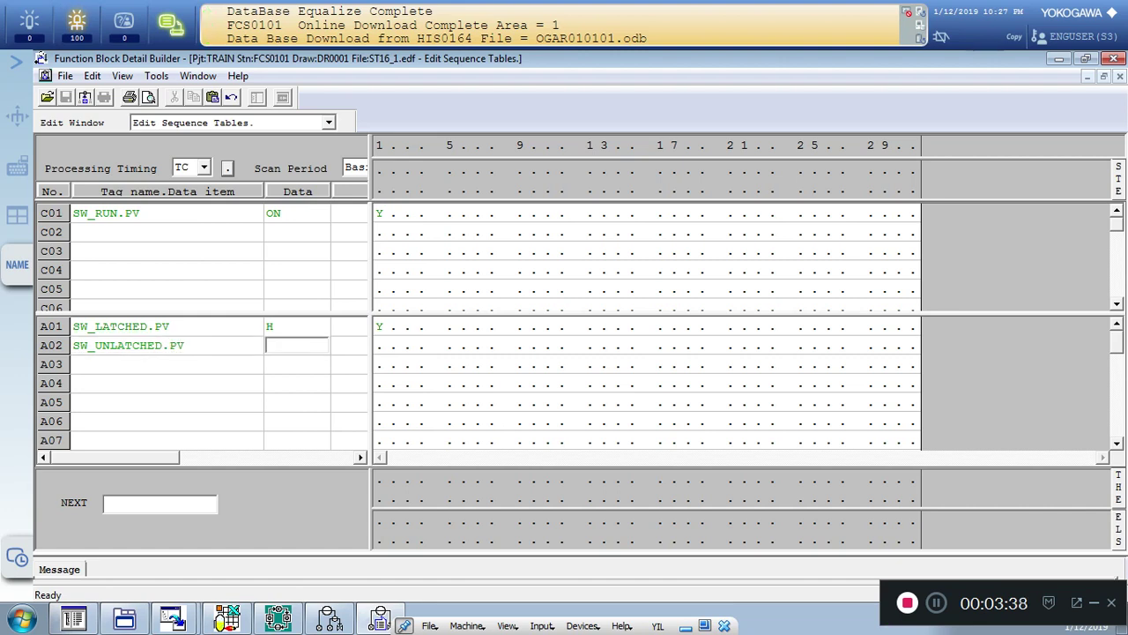
key("Tab")
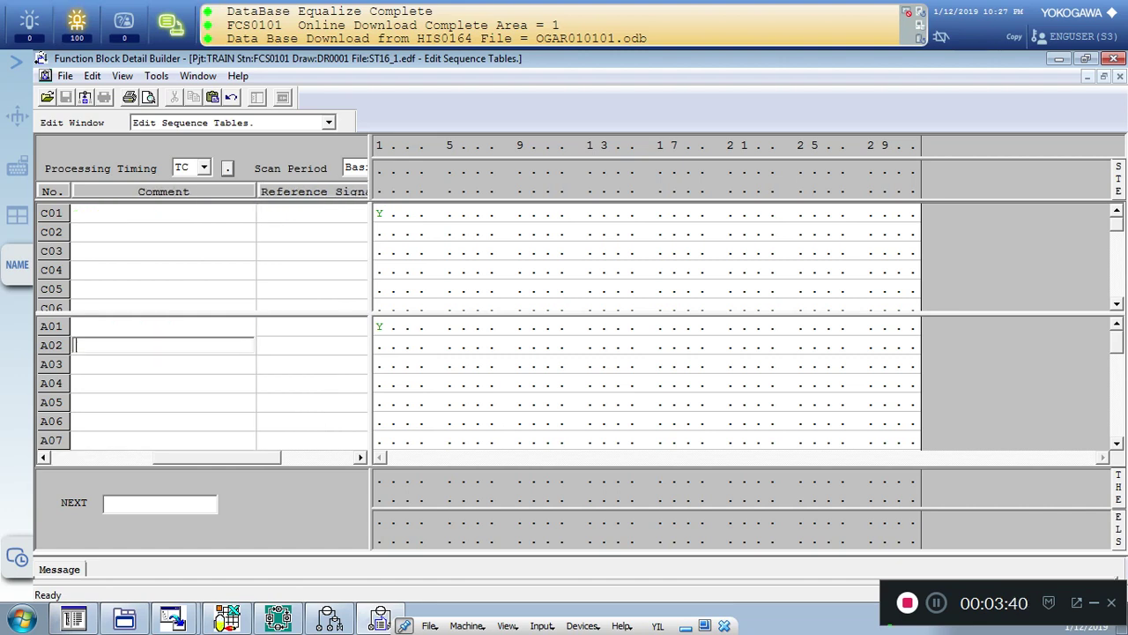
key("Tab")
left_click_drag(217, 457, 116, 458)
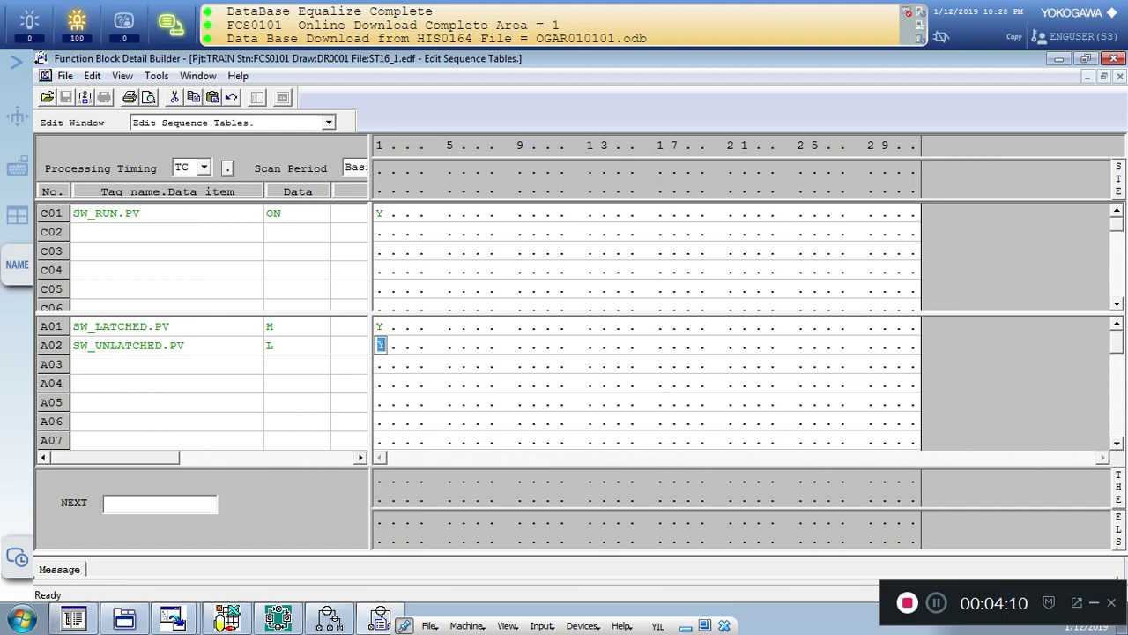
Step: Compare the tag names and data entries of action rows A01 and A02 in the sequence table
left_click(123, 326)
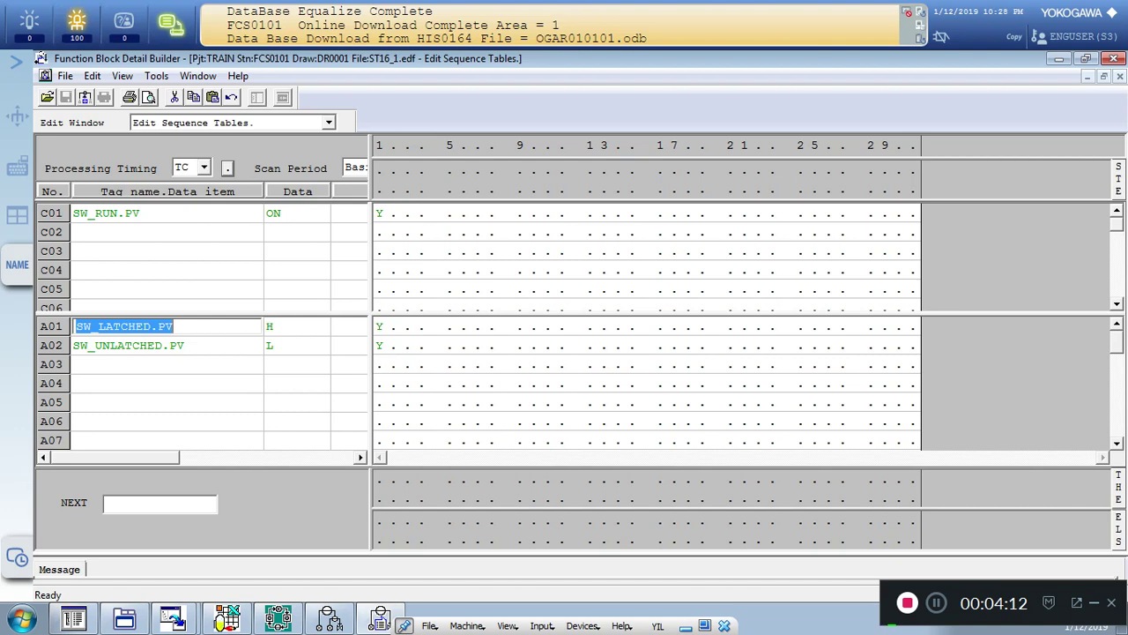
left_click(129, 346)
left_click(123, 326)
left_click(296, 346)
left_click(296, 326)
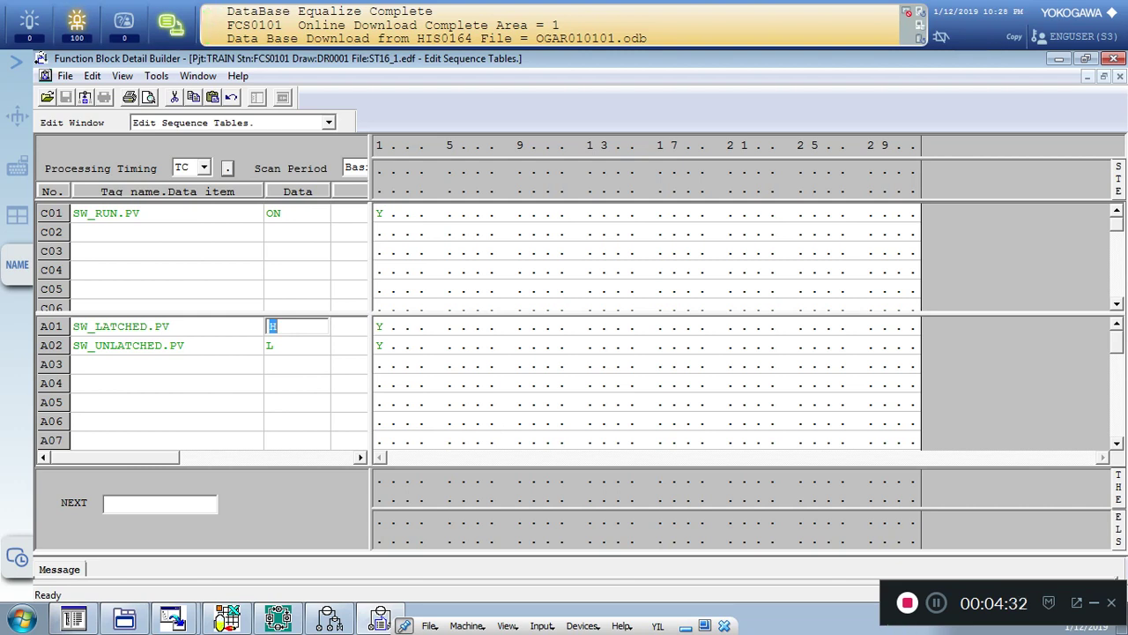
left_click(168, 346)
left_click(168, 383)
Step: Update the control drawing with the sequence table changes and close the function block detail builder
left_click(297, 346)
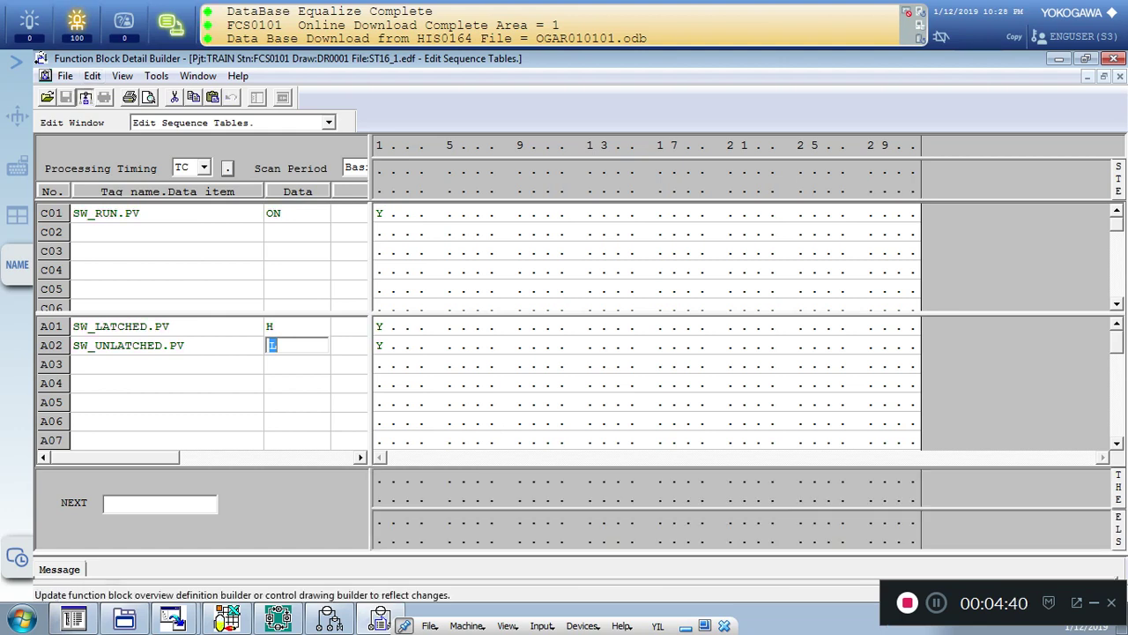
left_click(1113, 58)
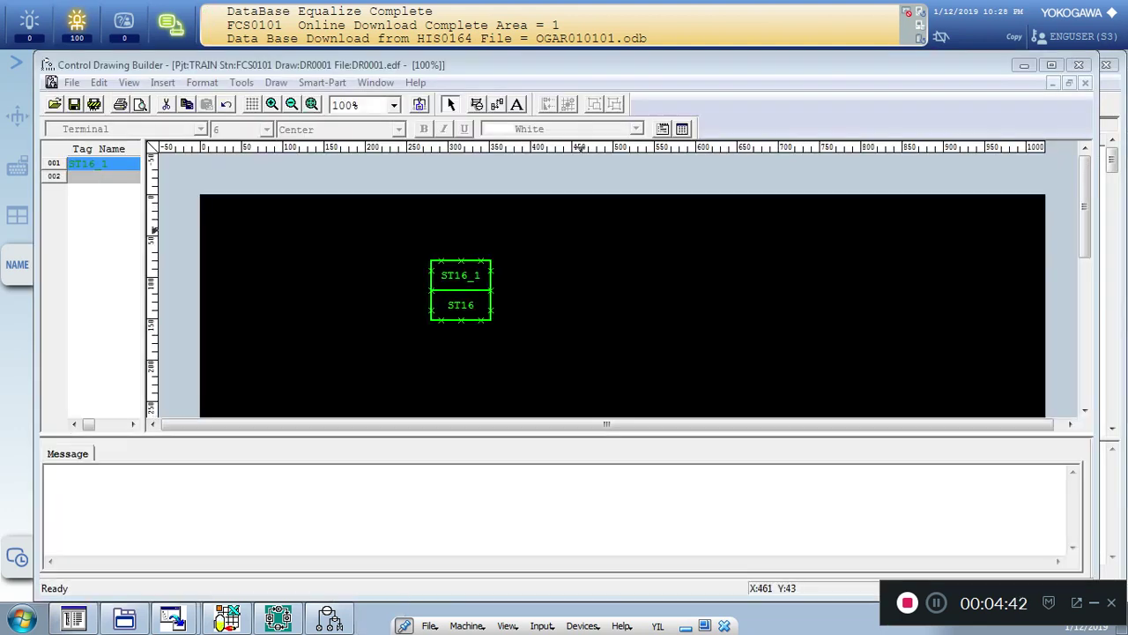
Step: Save control drawing DR0001, download its changes to the FCS, close the drawing builder and minimize System View
left_click(75, 104)
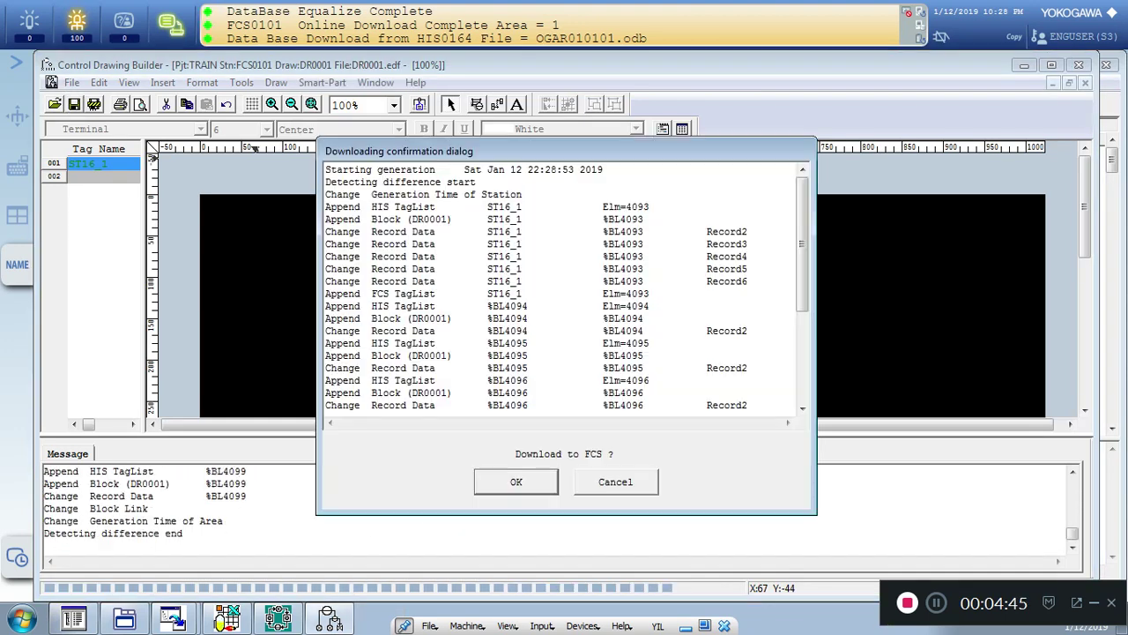
key("Return")
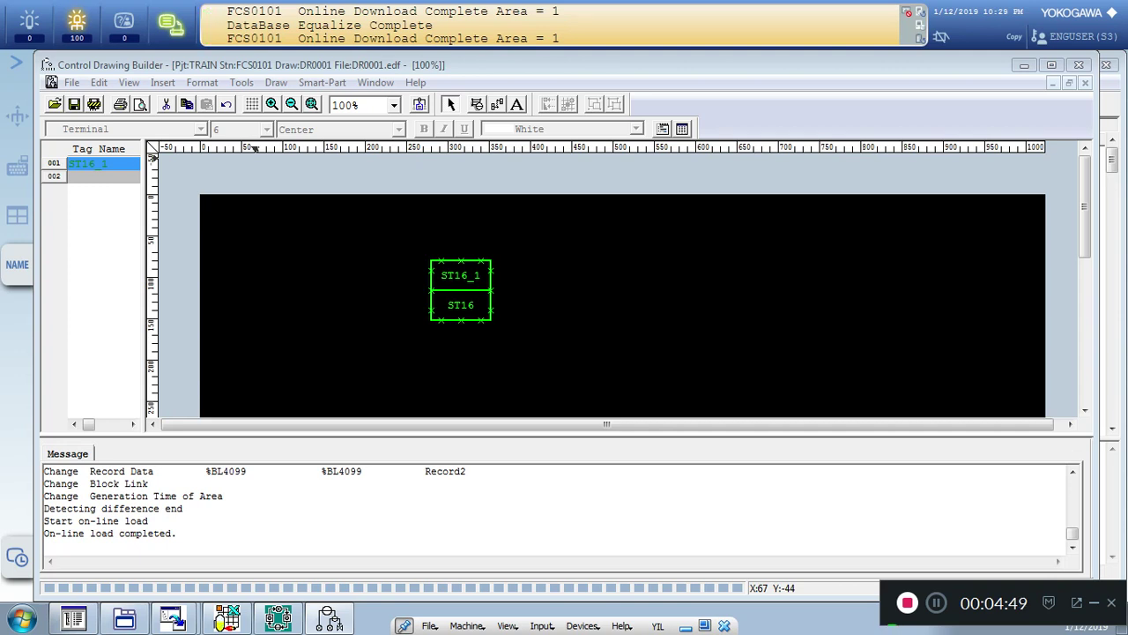
left_click(402, 329)
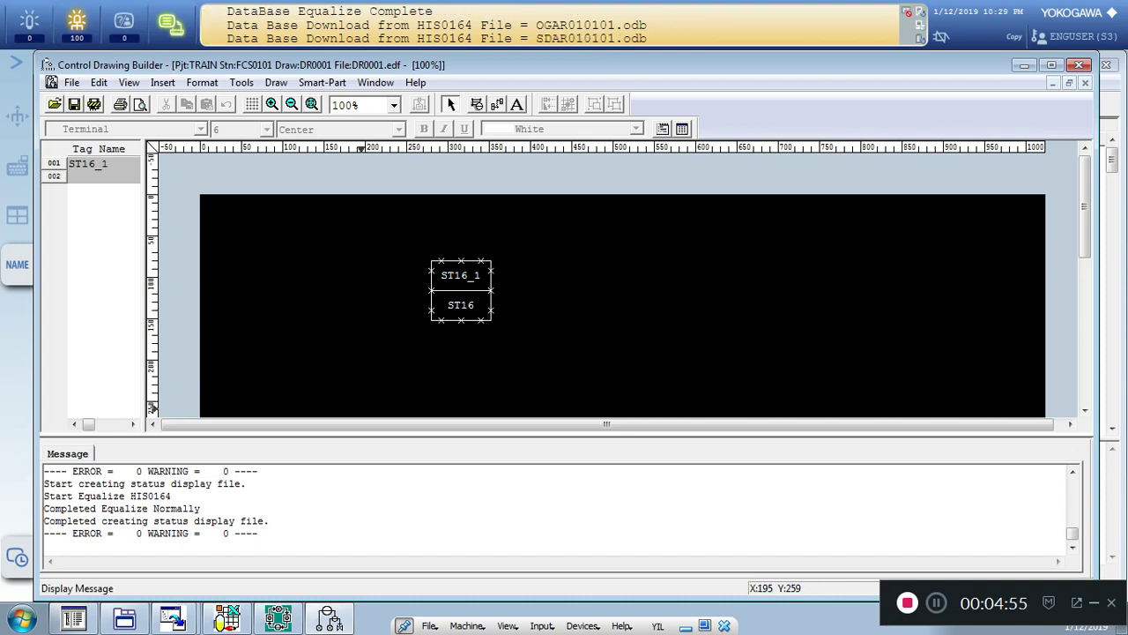
left_click_drag(124, 534, 155, 533)
left_click(1079, 64)
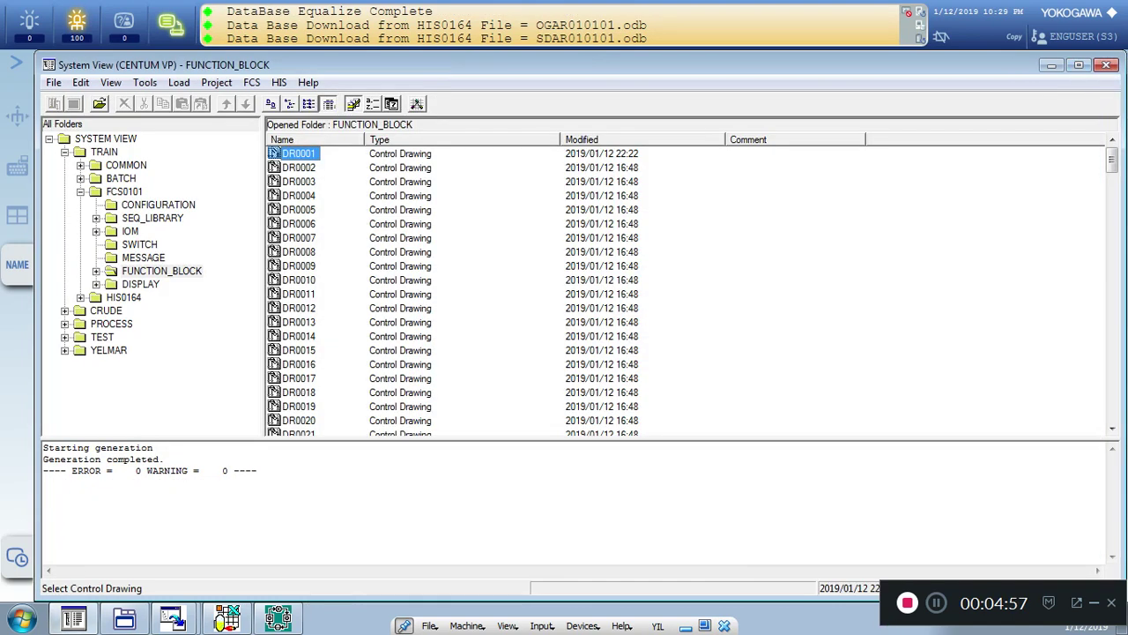
left_click(1051, 65)
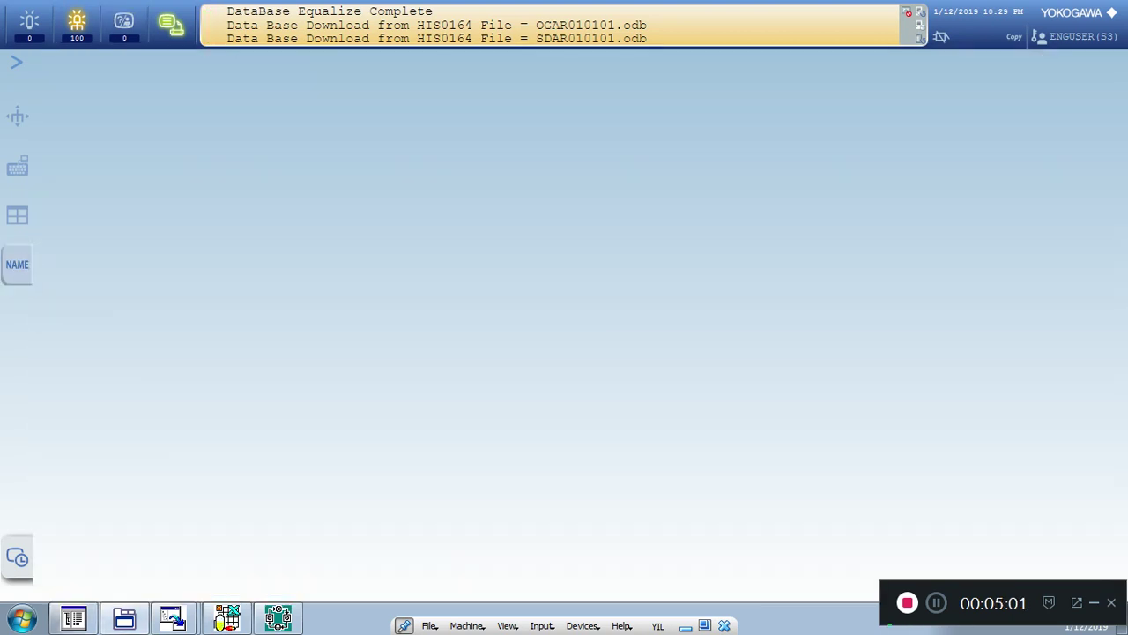
Step: Call up the faceplates of the SW_RUN and SW_LATCHED switches by window name
left_click(16, 265)
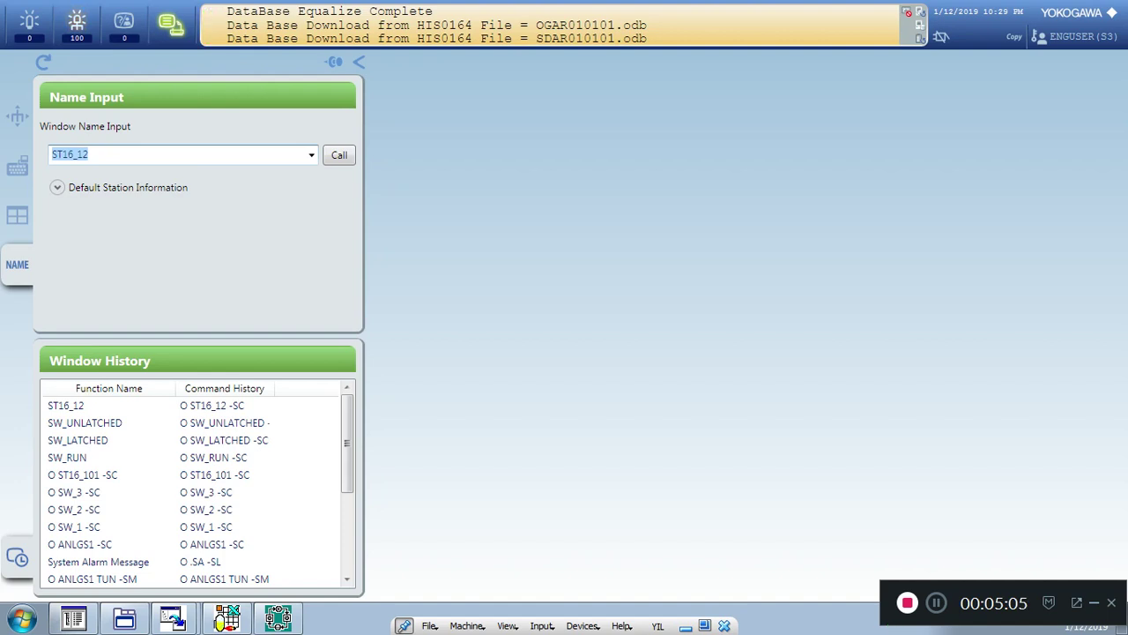
type("SW_RUN")
key("Return")
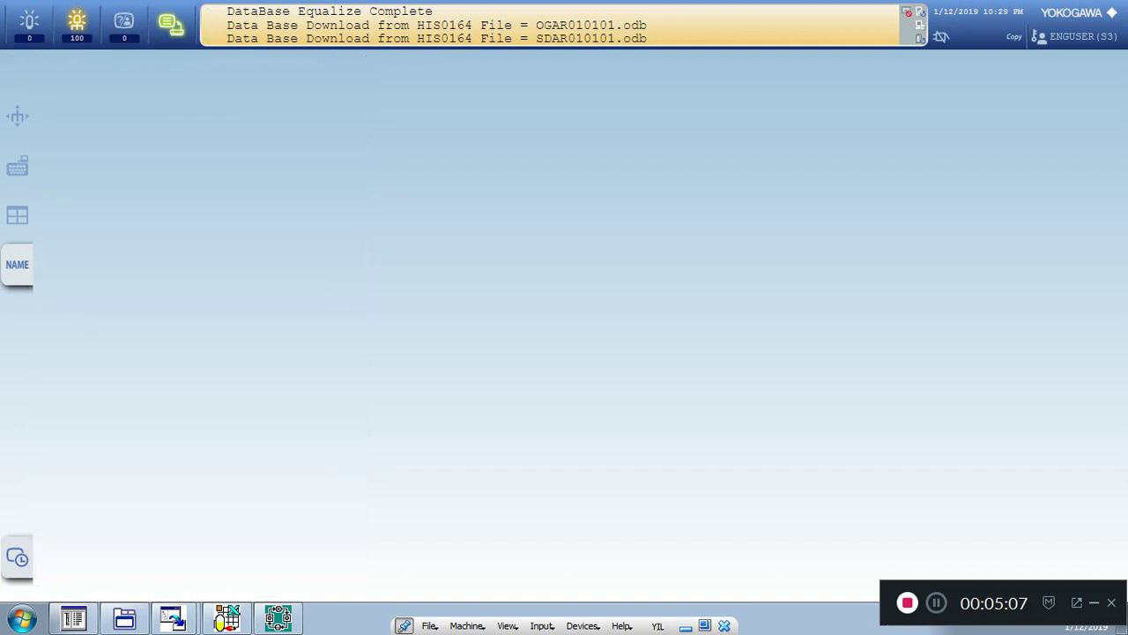
left_click(18, 265)
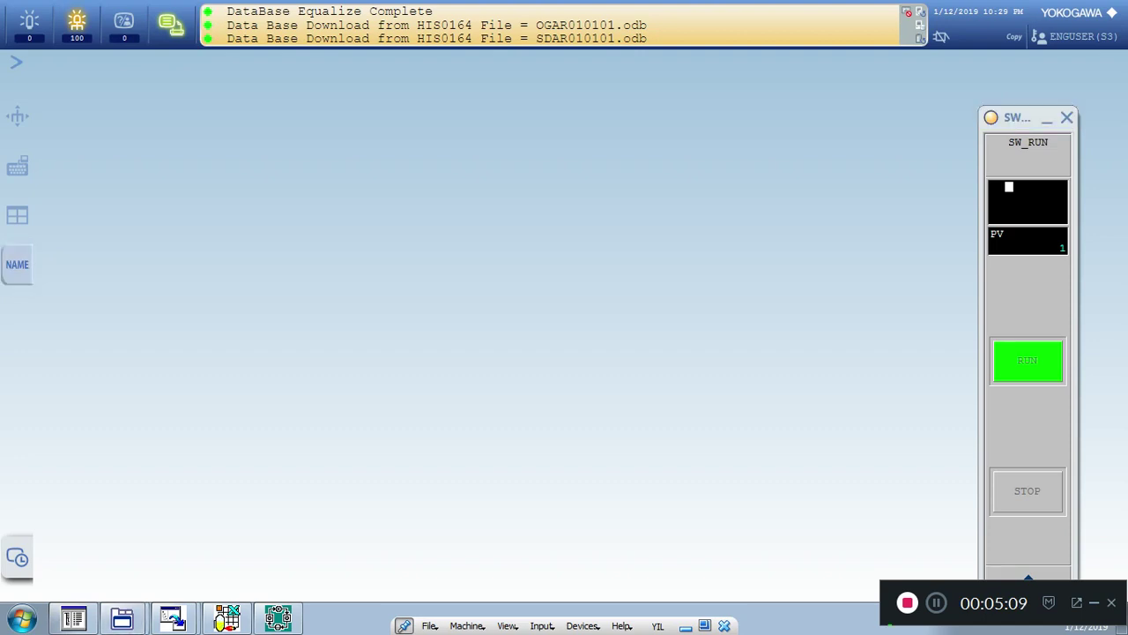
left_click(94, 155)
type("SW_")
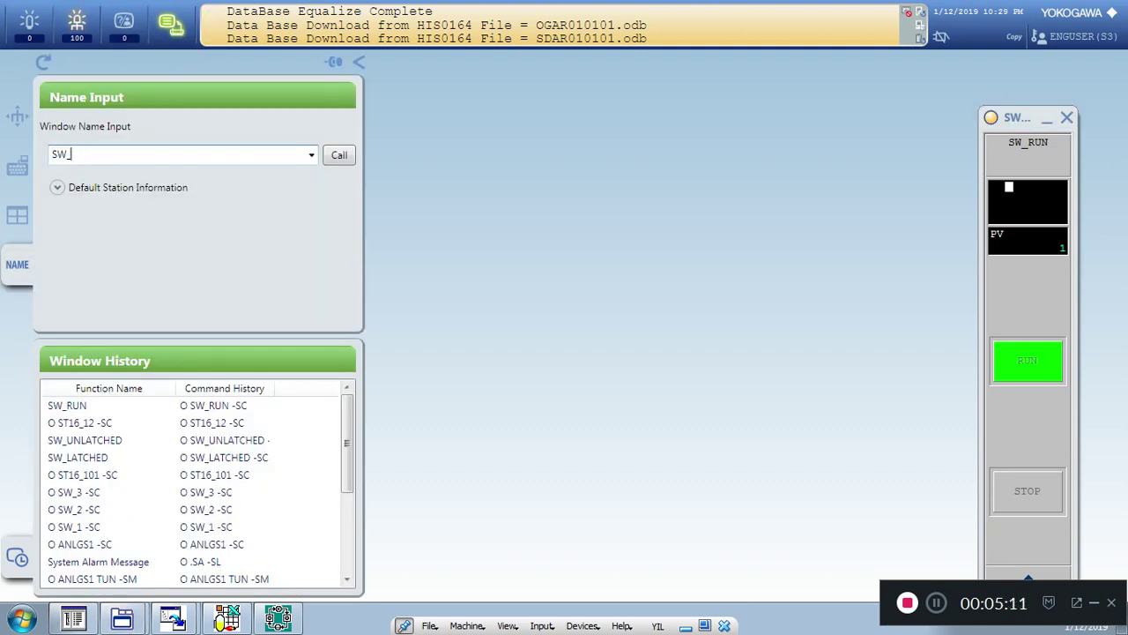
type("LATCHED")
key("Return")
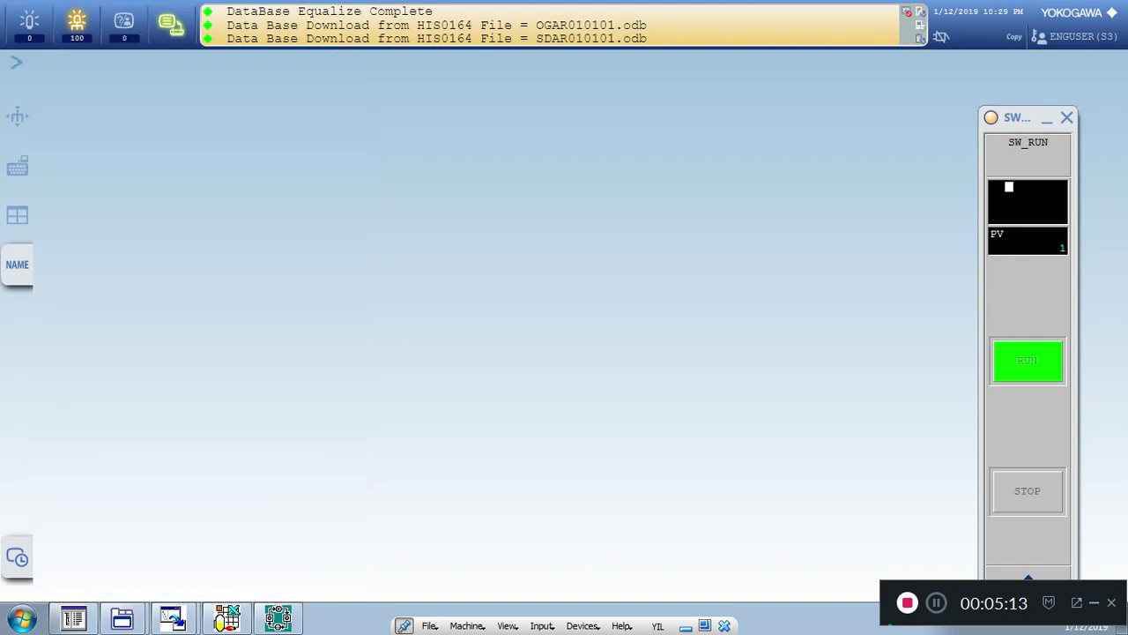
Step: Call up the faceplate of the SW_UNLATCHED switch by window name
left_click(18, 266)
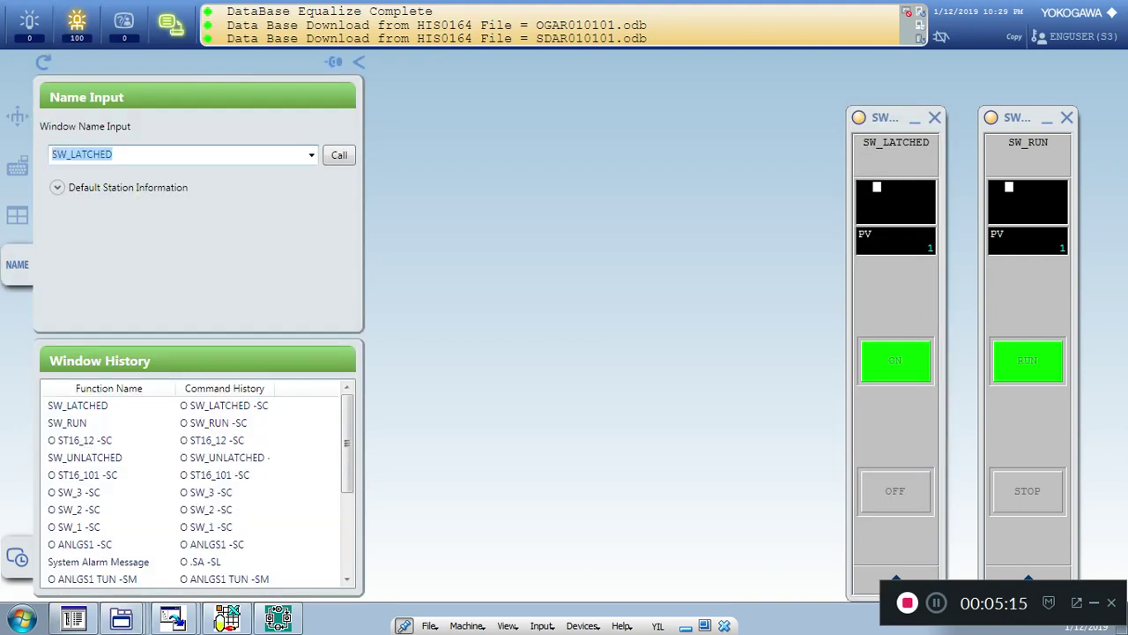
left_click(71, 154)
type("UN")
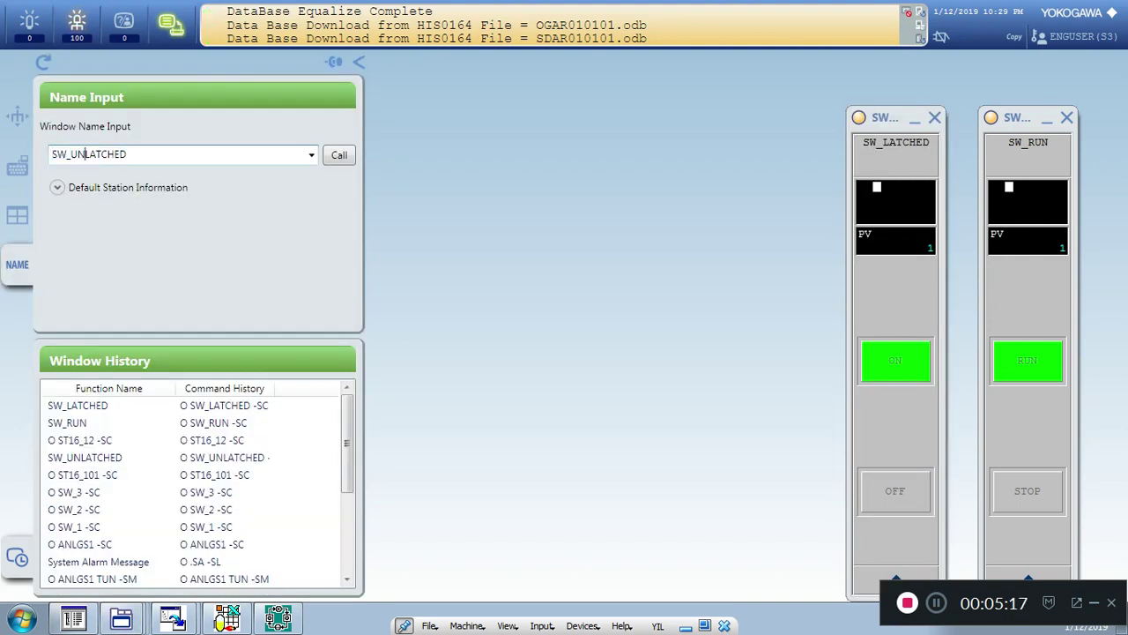
key("Return")
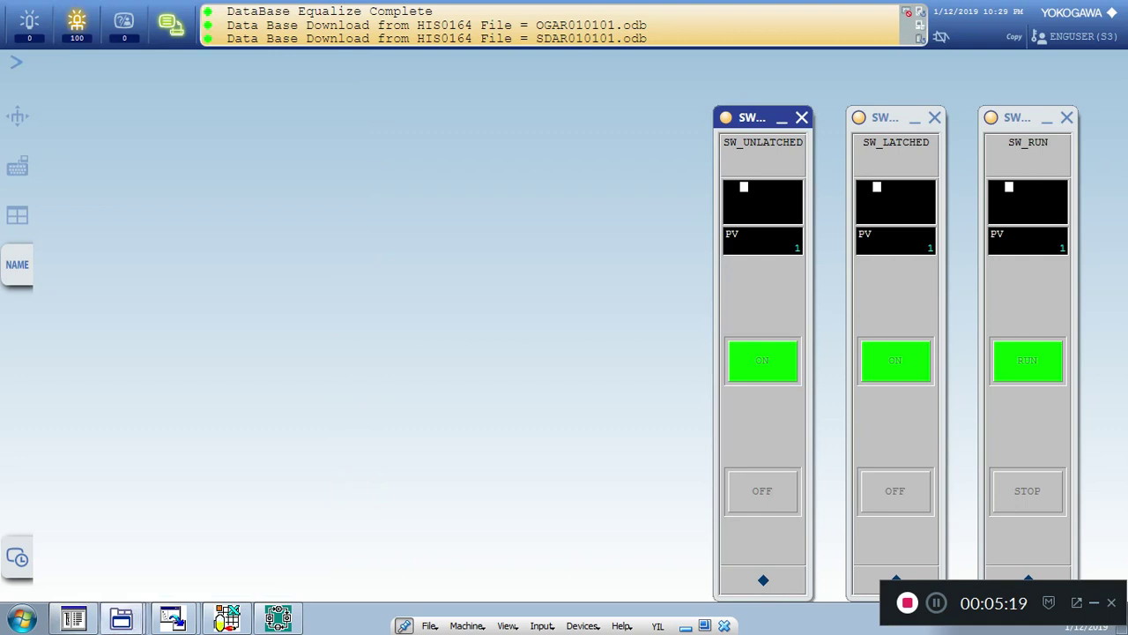
Step: Set the SW_LATCHED and SW_UNLATCHED switches to OFF from their faceplates
left_click(1028, 491)
left_click(895, 491)
left_click(762, 491)
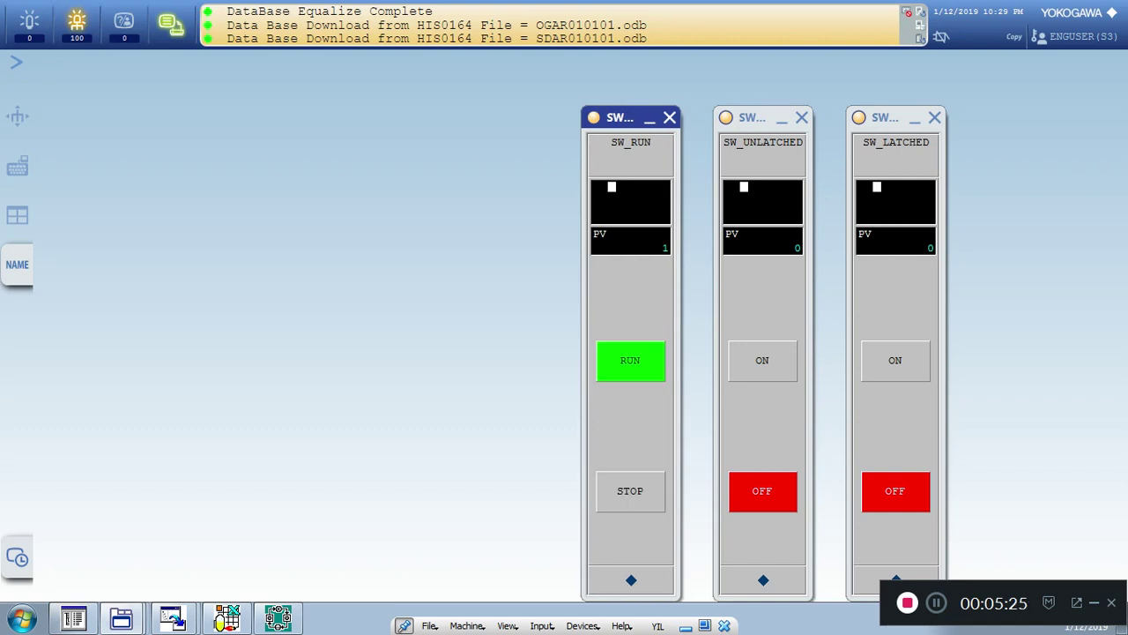
Step: Call up the faceplate of sequence table ST16_1 by window name
left_click(17, 264)
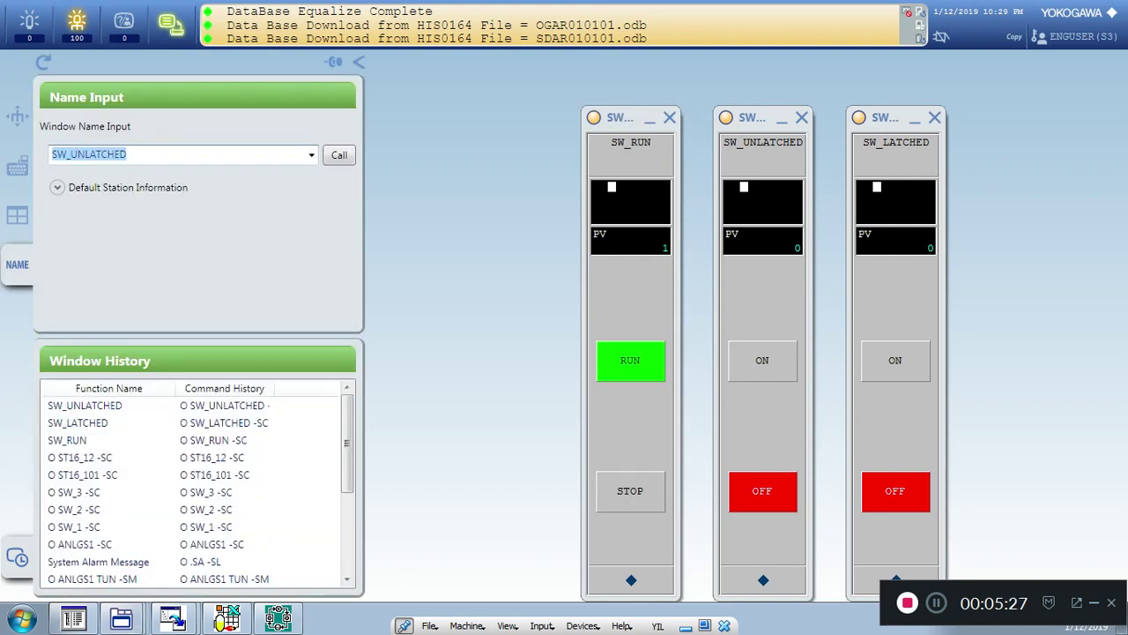
type("ST")
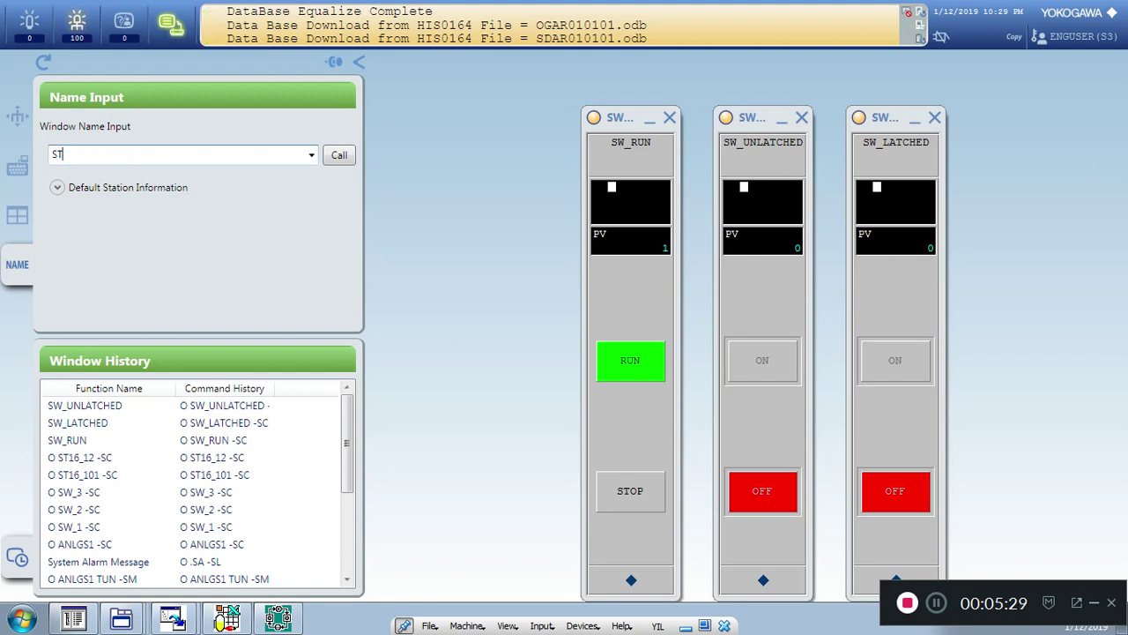
type("16_1")
key("Return")
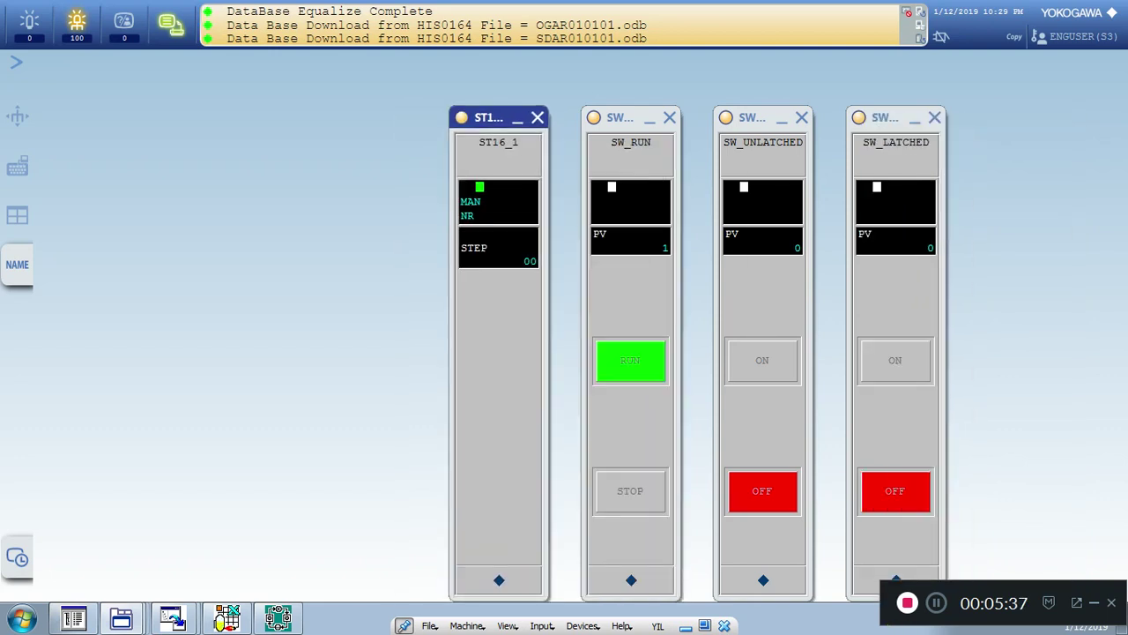
left_click(499, 580)
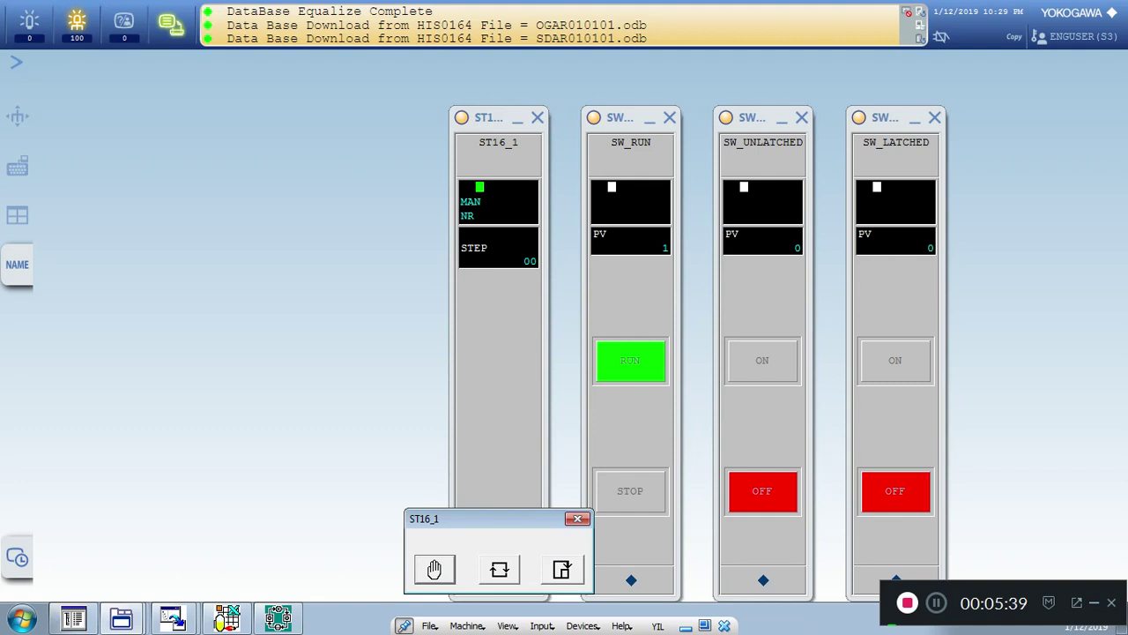
left_click(499, 569)
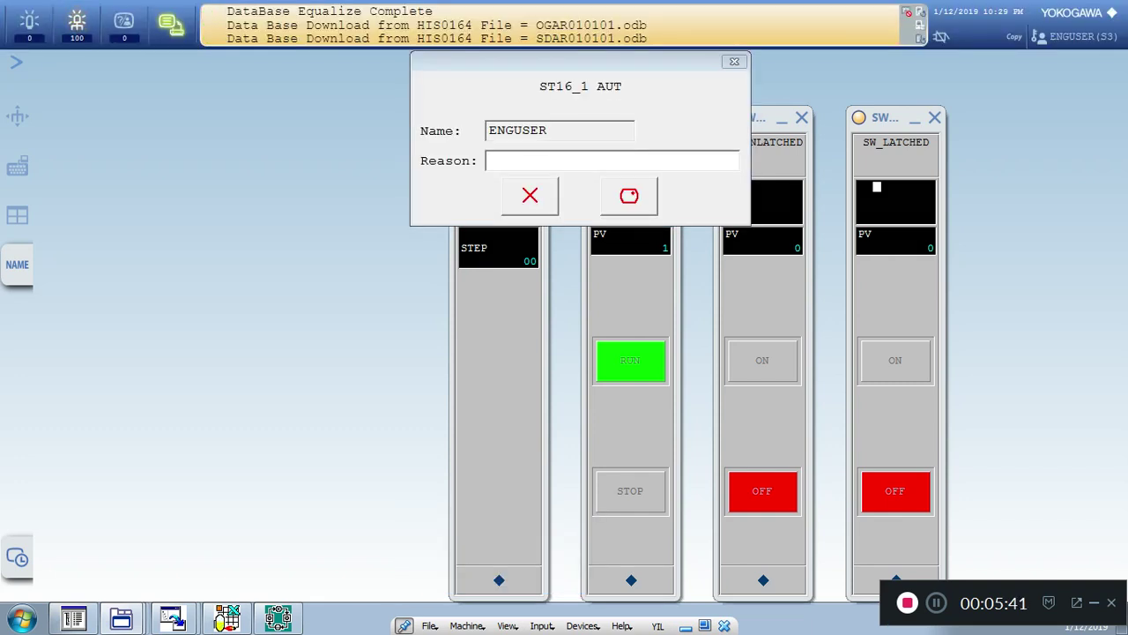
left_click(529, 196)
Step: Set SW_RUN to STOP and change sequence table ST16_1 to AUT mode, confirming the mode change
left_click(630, 491)
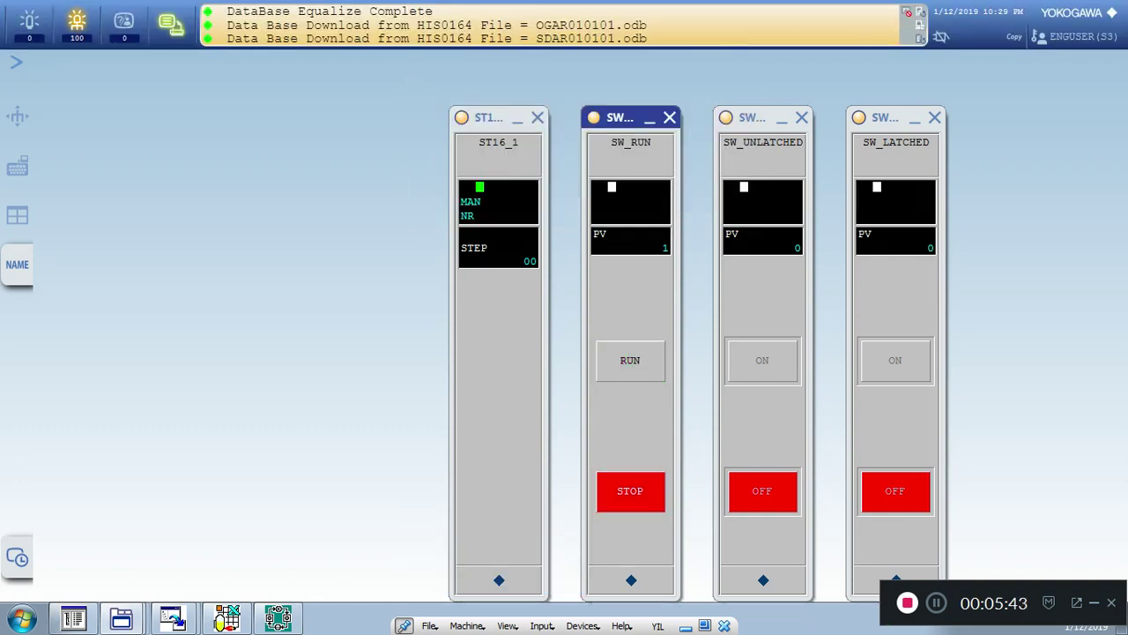
left_click(499, 580)
left_click(500, 569)
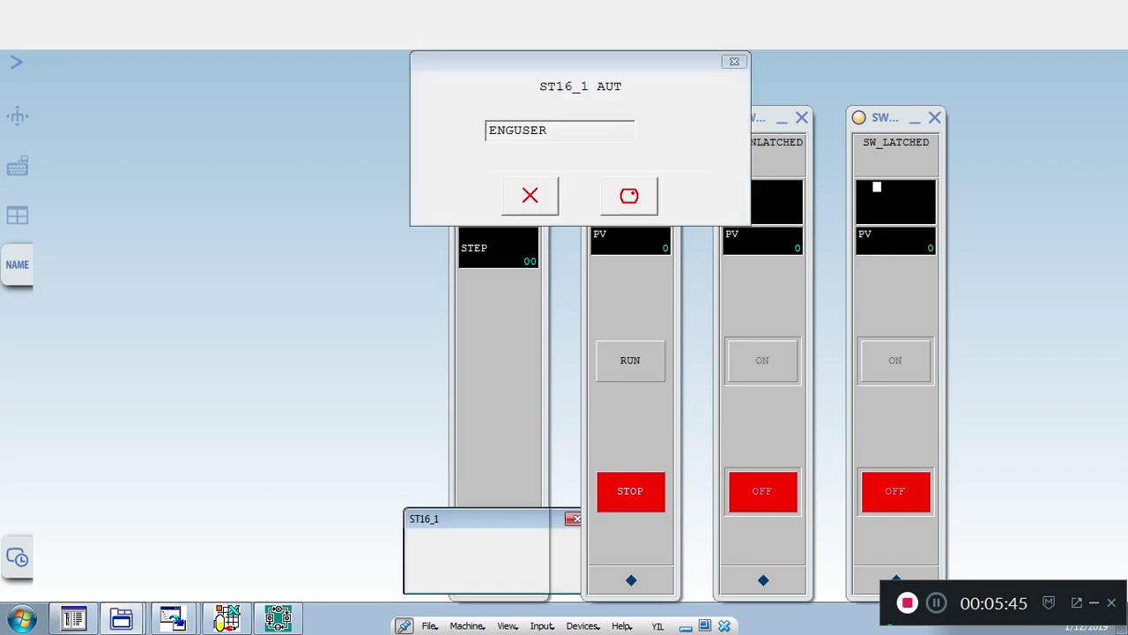
left_click(629, 195)
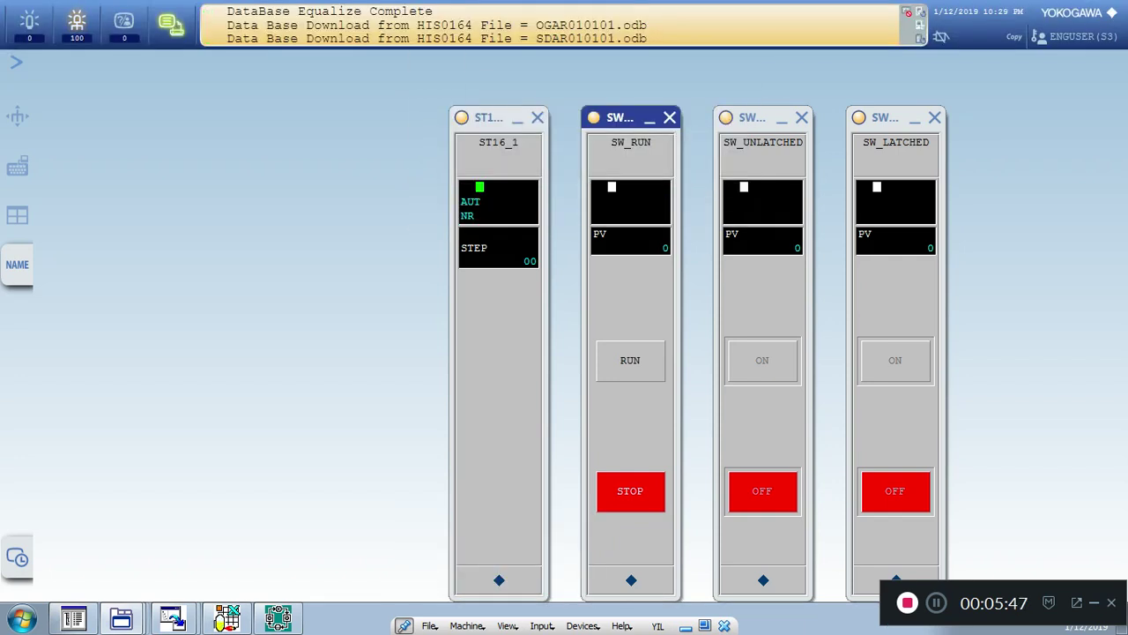